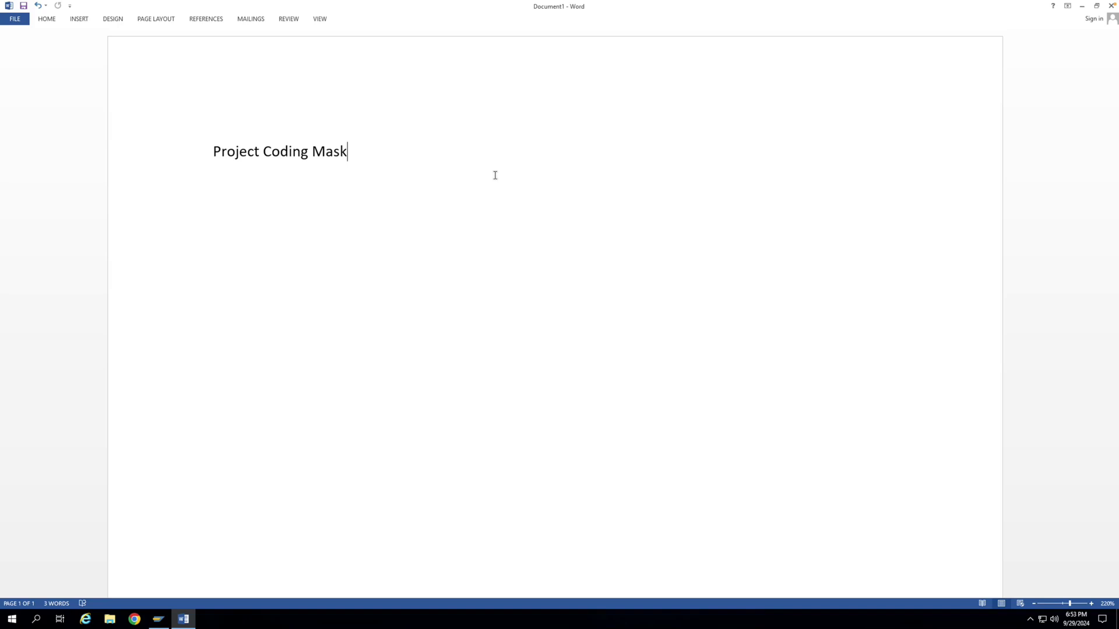
Step: Start a new line below the "Project Coding Mask" heading
key("Return")
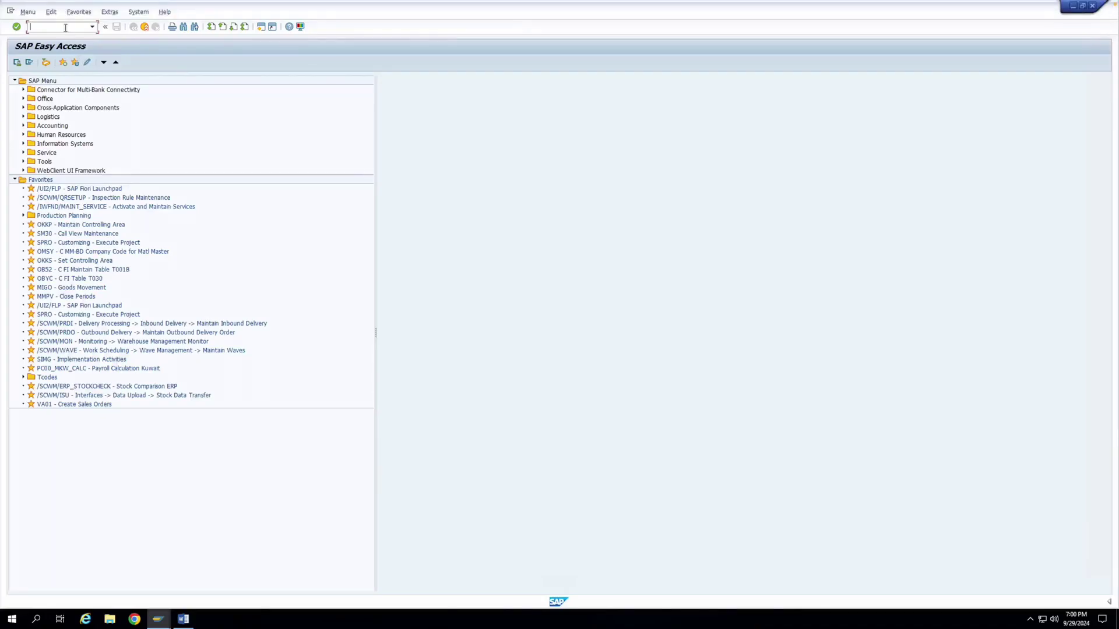
Step: In SAP, run transaction CJ20N and start creating a new project
type("cj20n")
key("Return")
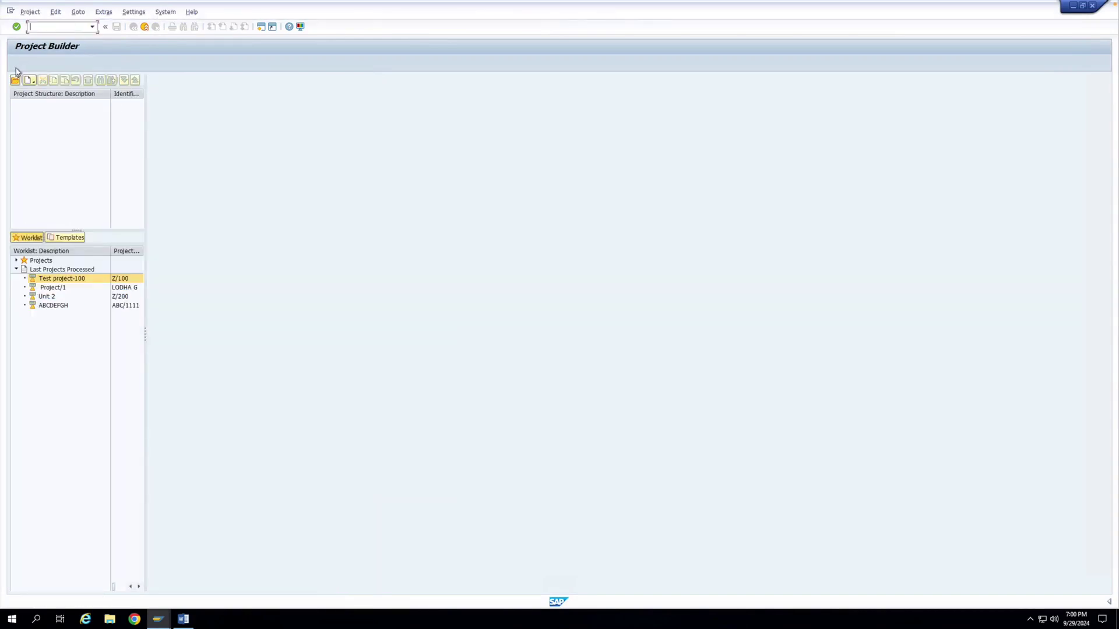
left_click(29, 80)
left_click(46, 94)
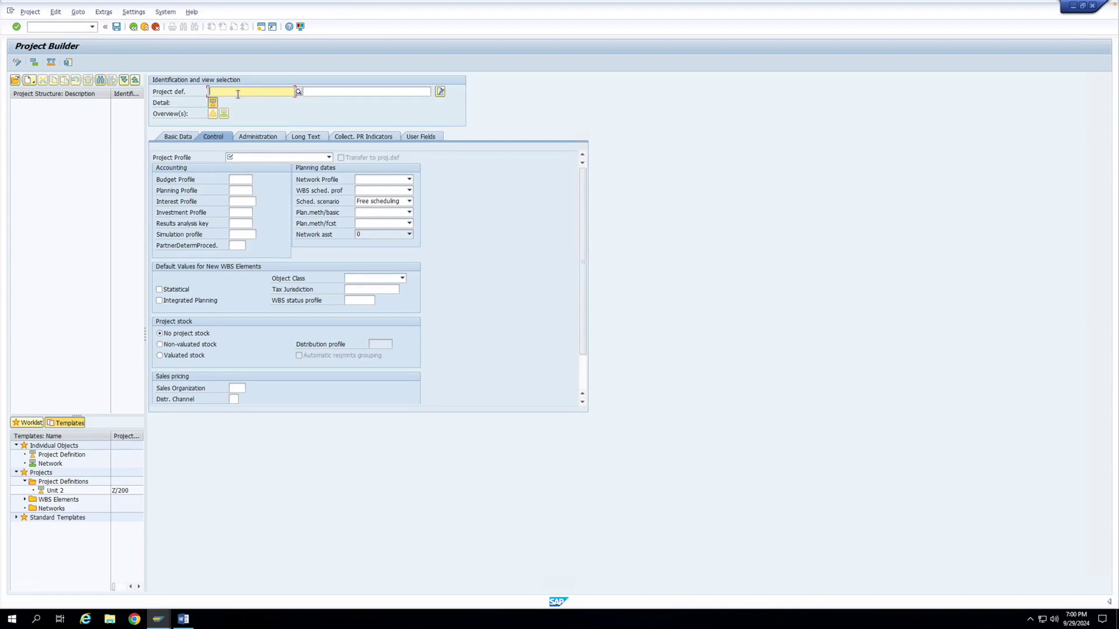
Step: Create project definition Z201 with the Standard project profile
type("Z")
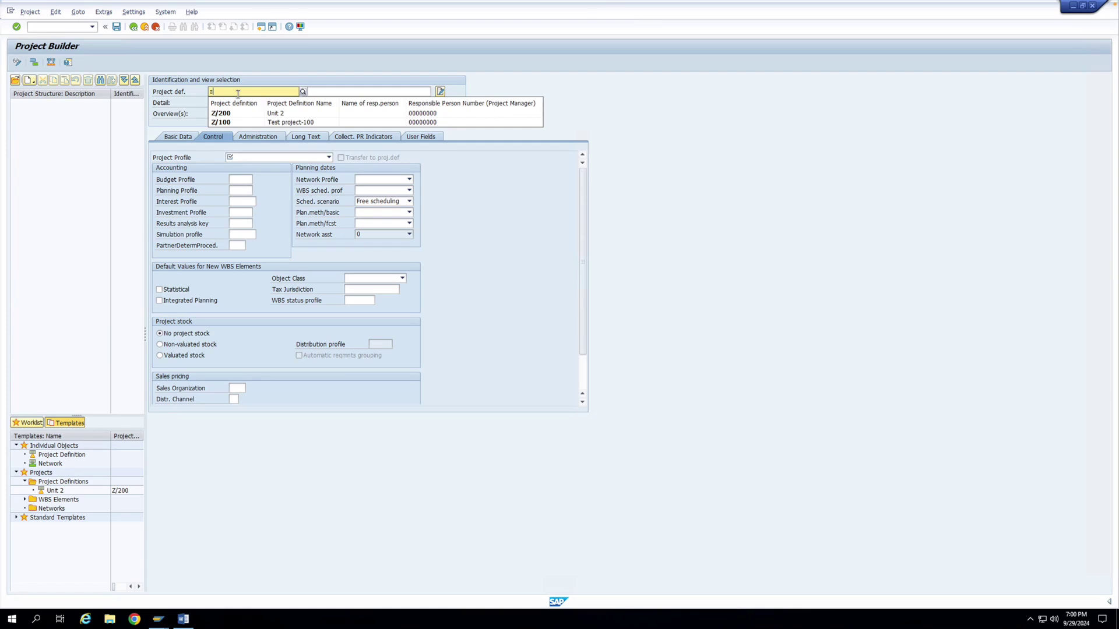
type("201")
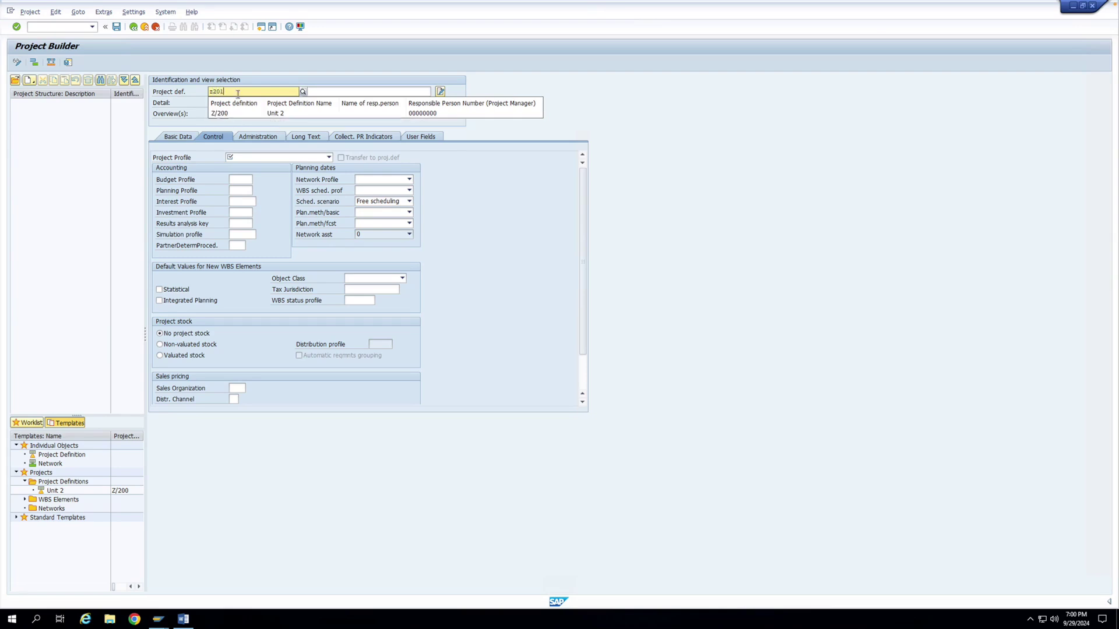
key("Return")
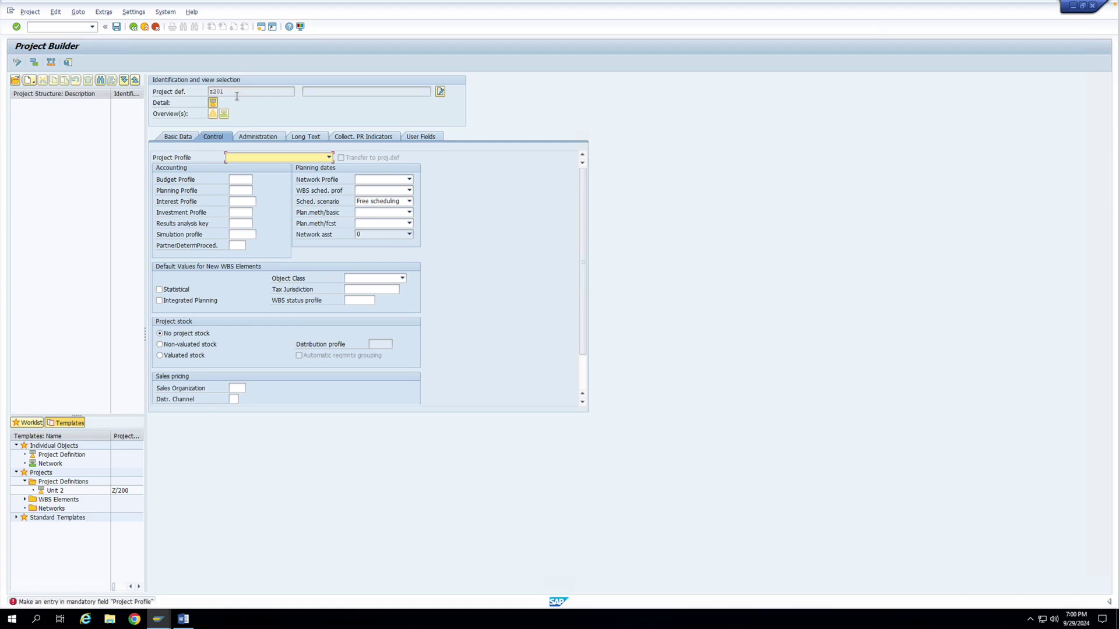
left_click(246, 153)
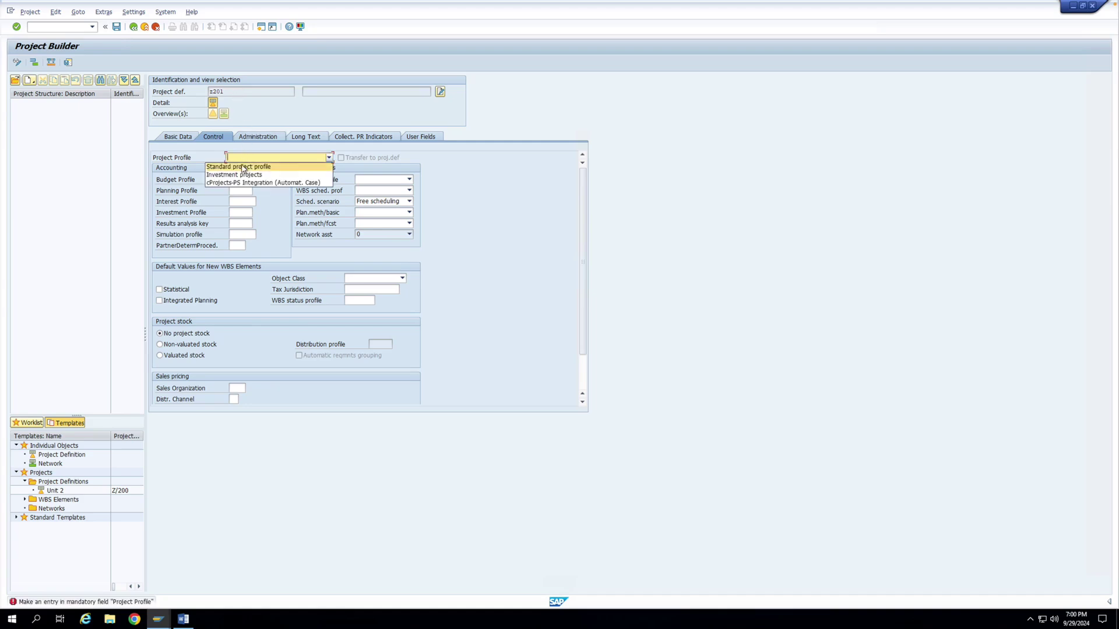
left_click(244, 167)
key("Return")
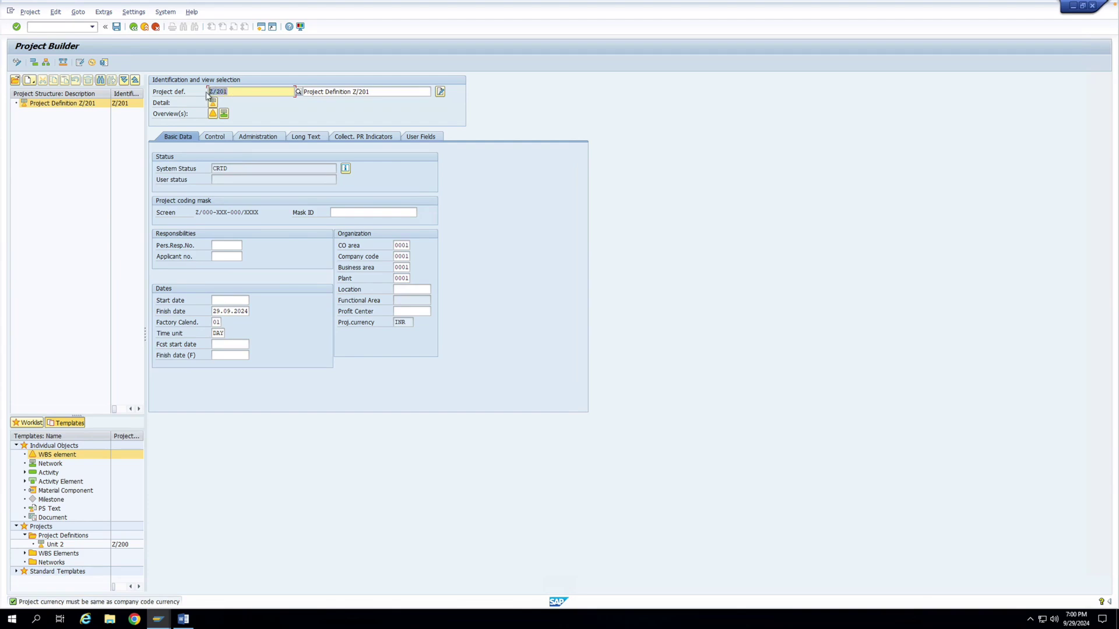
Step: Examine the segments of the project coding mask in the project's basic data
left_click_drag(260, 213, 196, 212)
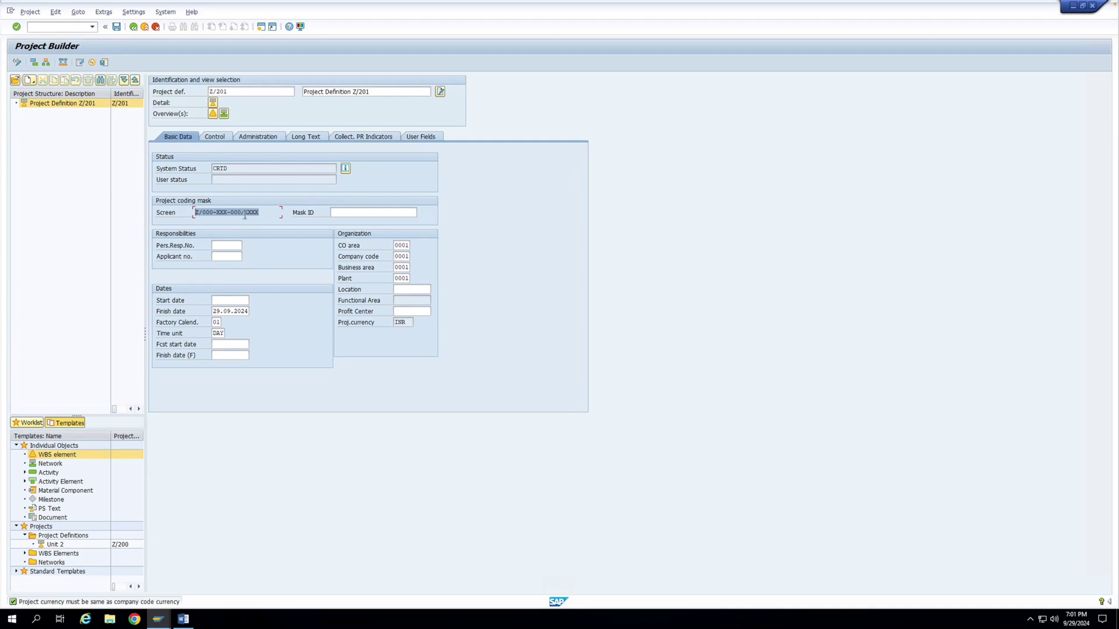
left_click(202, 212)
left_click_drag(211, 213, 262, 212)
left_click(263, 212)
Step: Open Customizing in a new session and open Define Project Coding Mask for work breakdown structures under Project System's operative structures
left_click(260, 28)
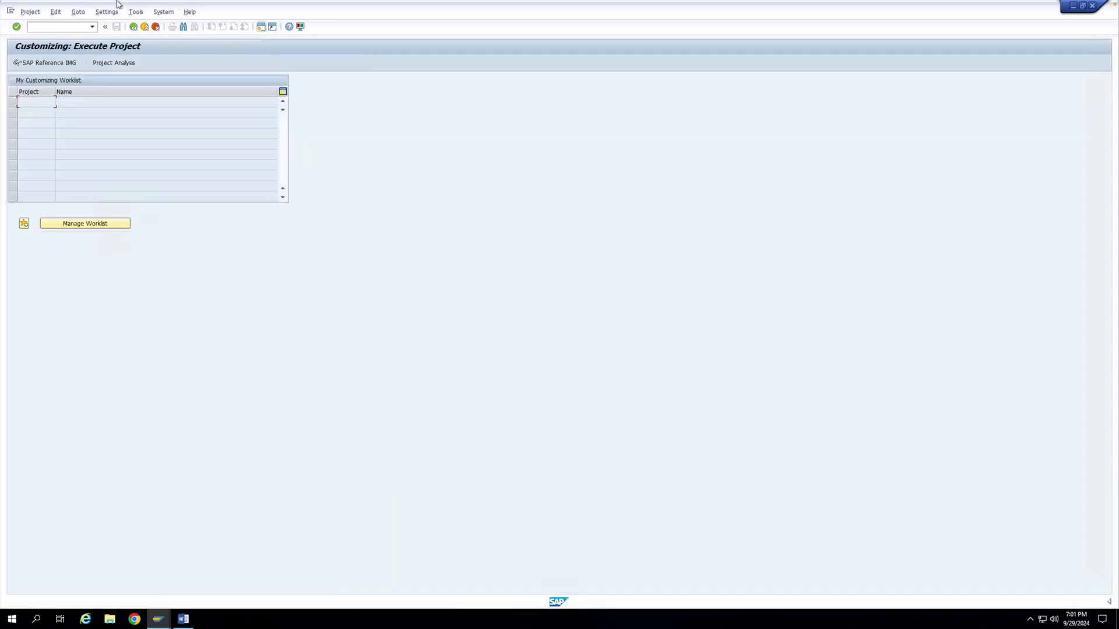
left_click(37, 63)
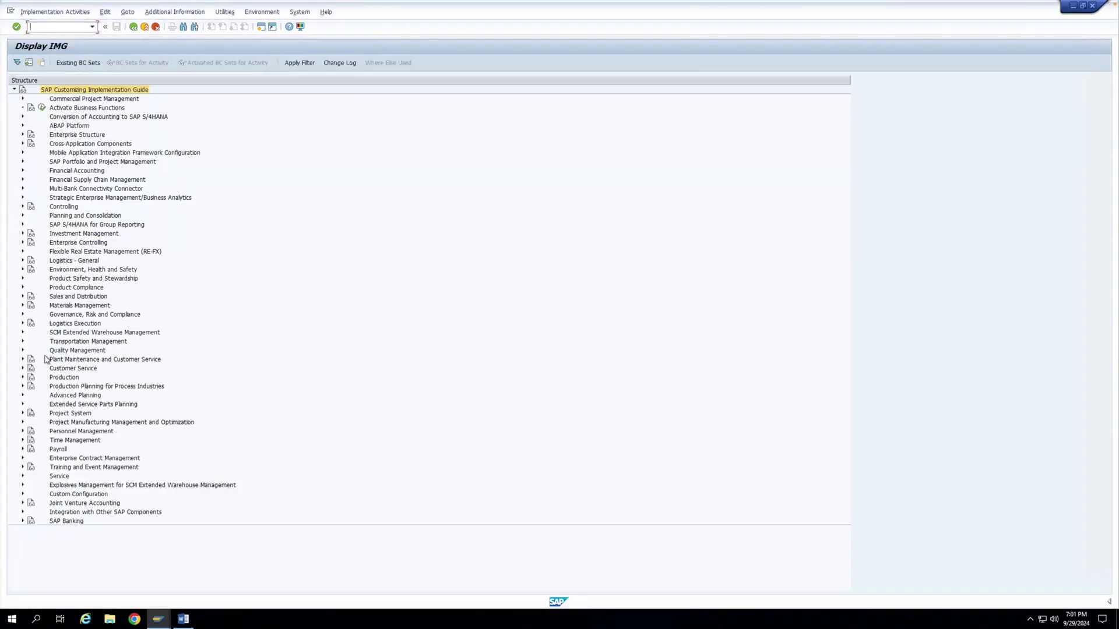
left_click(23, 414)
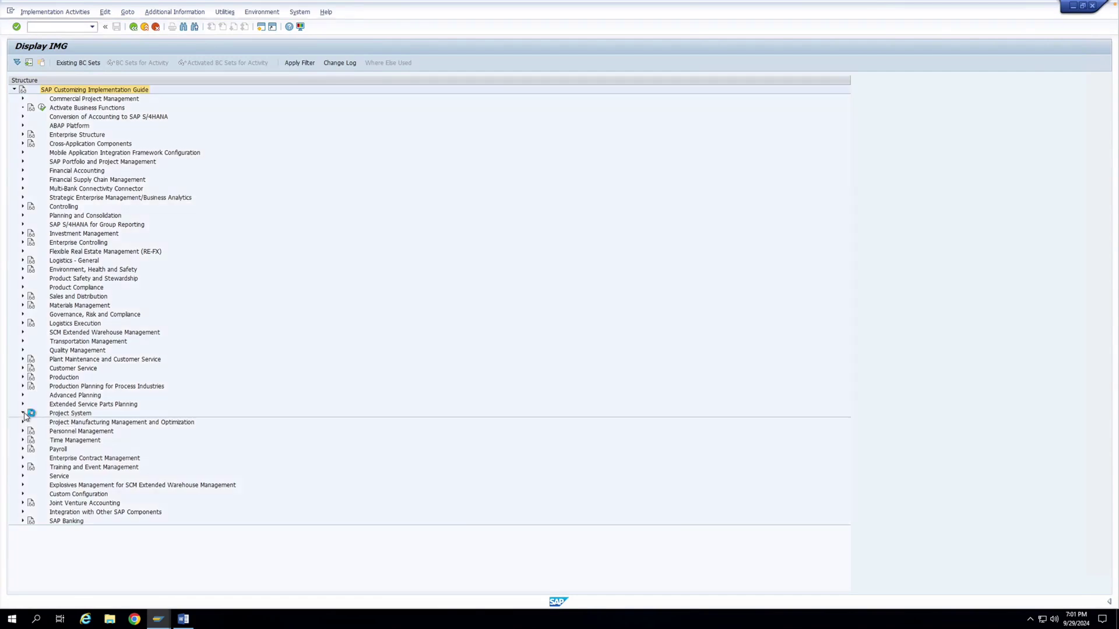
left_click(31, 413)
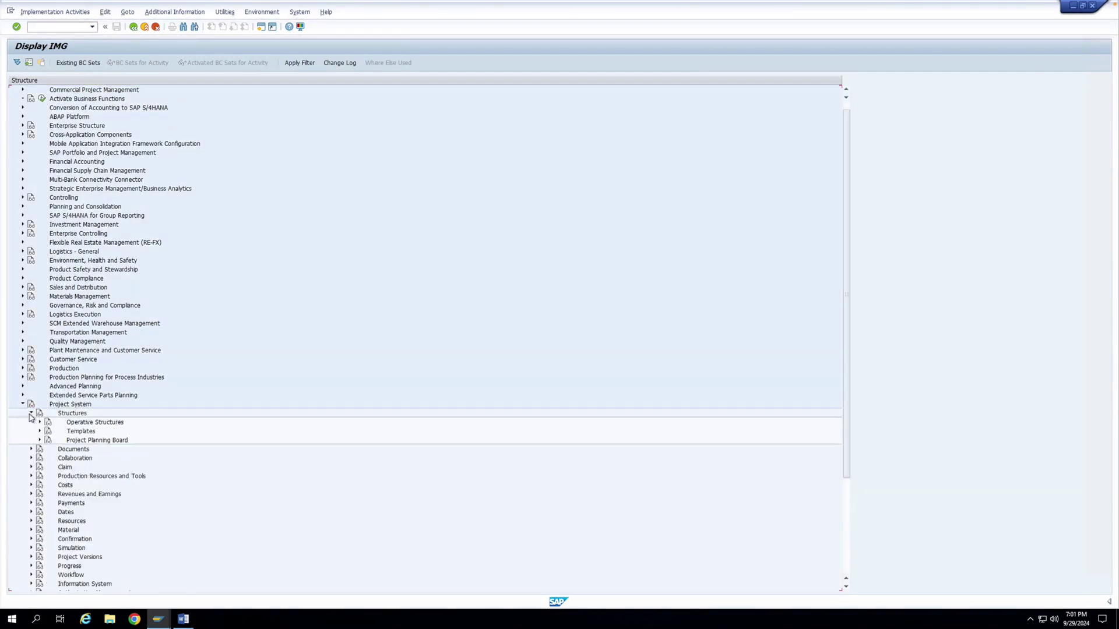
left_click(40, 423)
left_click(47, 431)
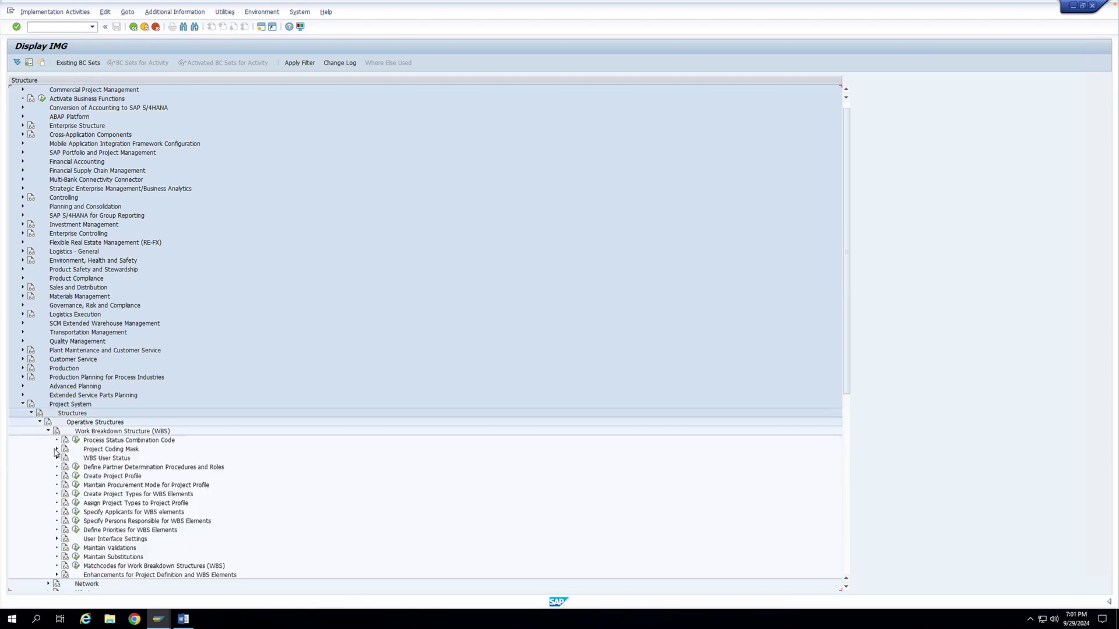
left_click(56, 450)
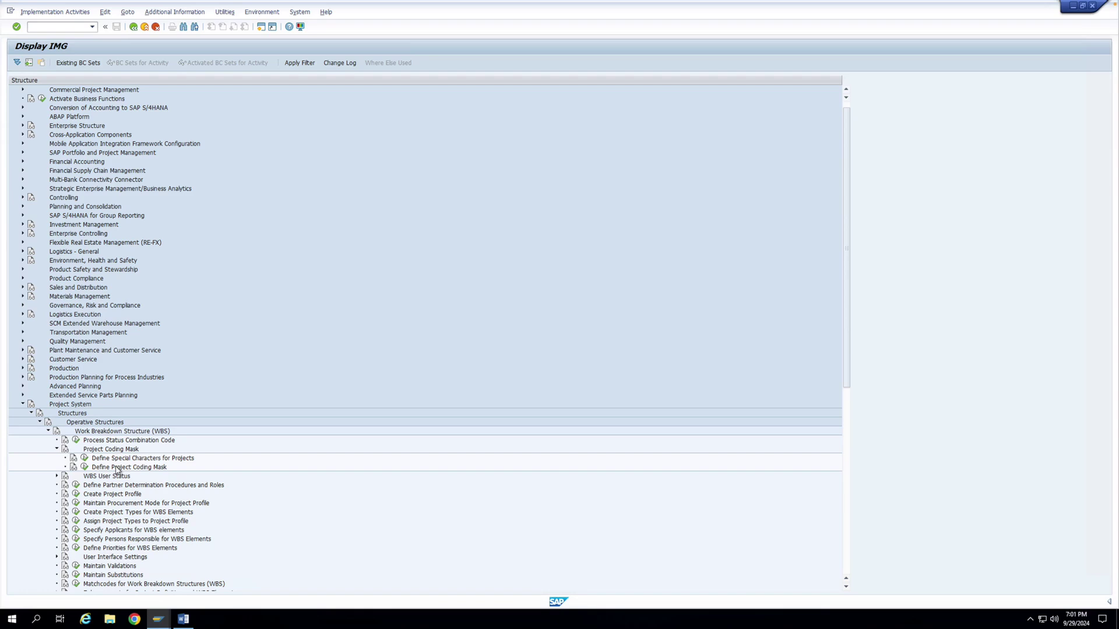
left_click(84, 468)
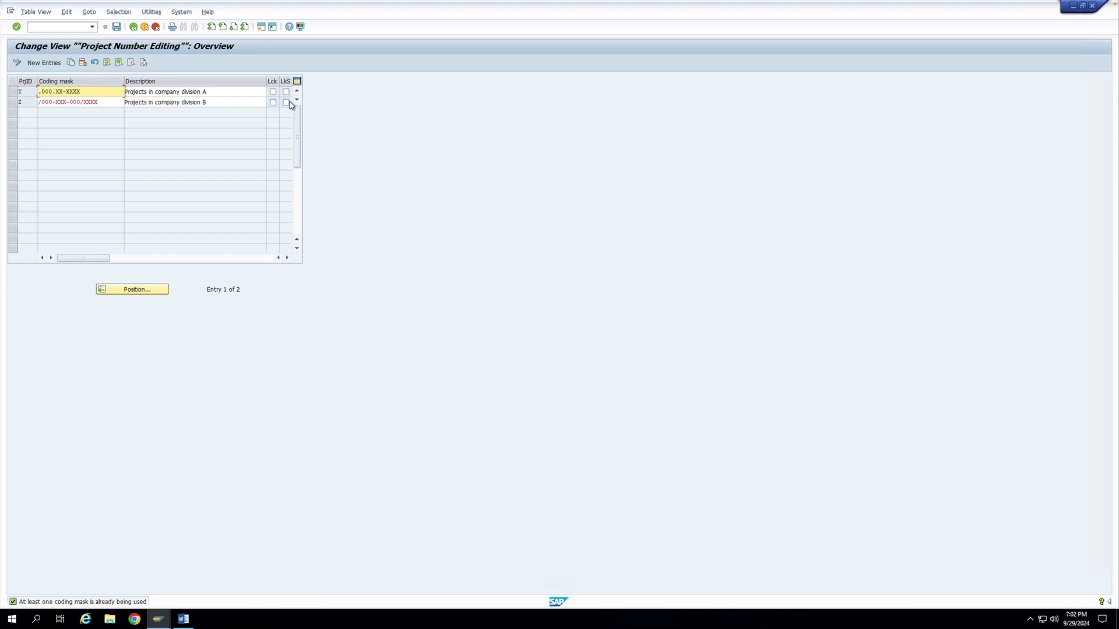
Step: Examine the project ID and coding mask of the Z entry in the project number editing table
left_click(20, 104)
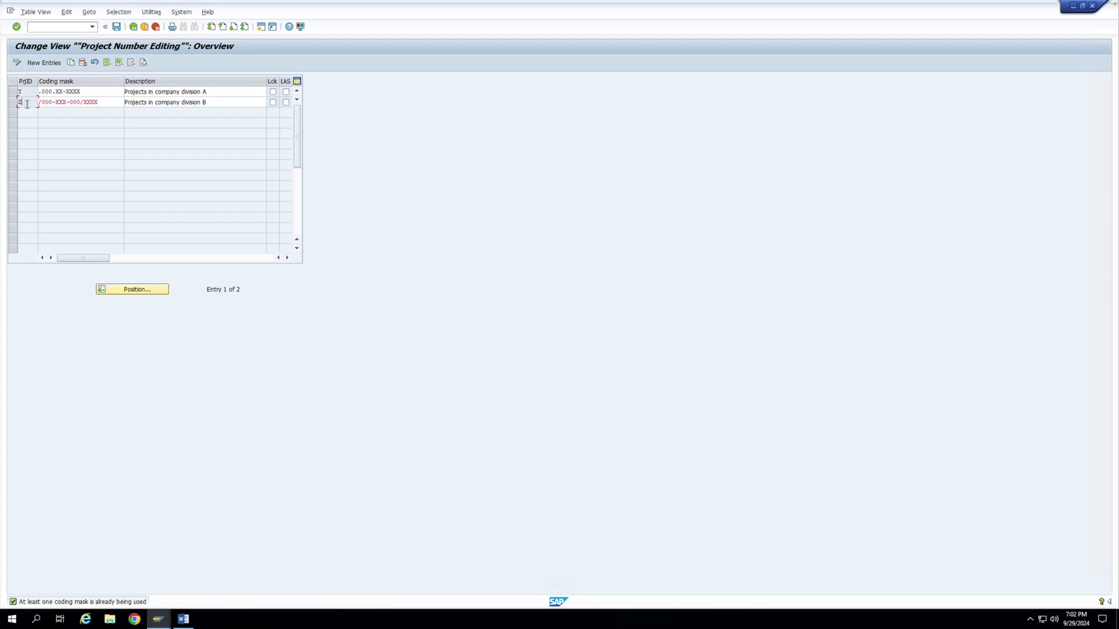
left_click_drag(98, 102, 41, 102)
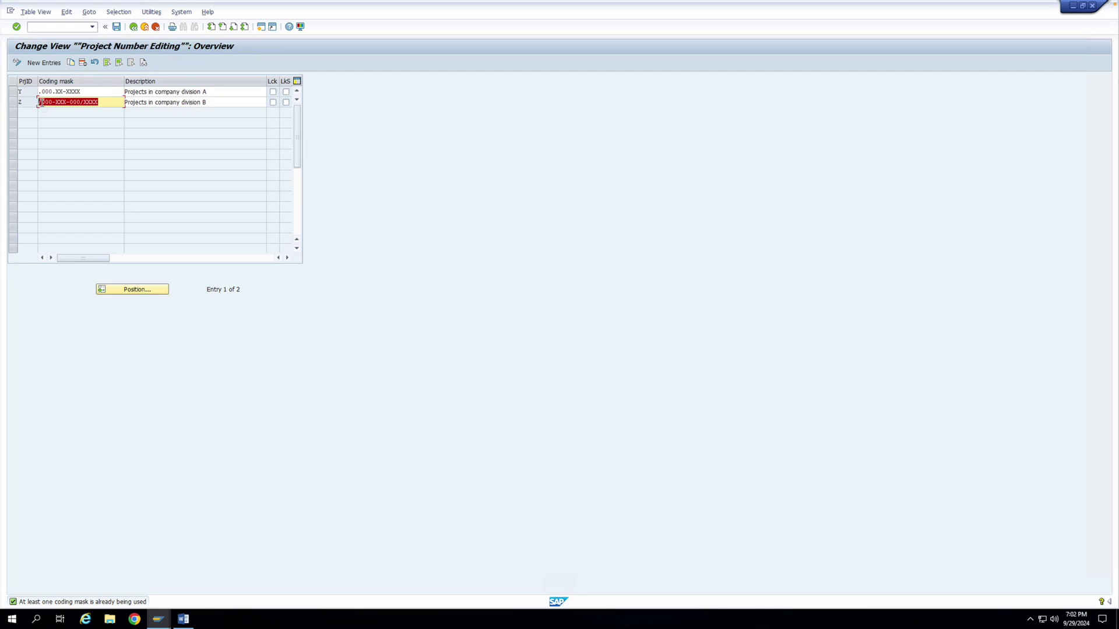
left_click(41, 103)
left_click(110, 105)
Step: Return to Project Builder and try to change the project definition key to za01
left_click(157, 618)
left_click(169, 577)
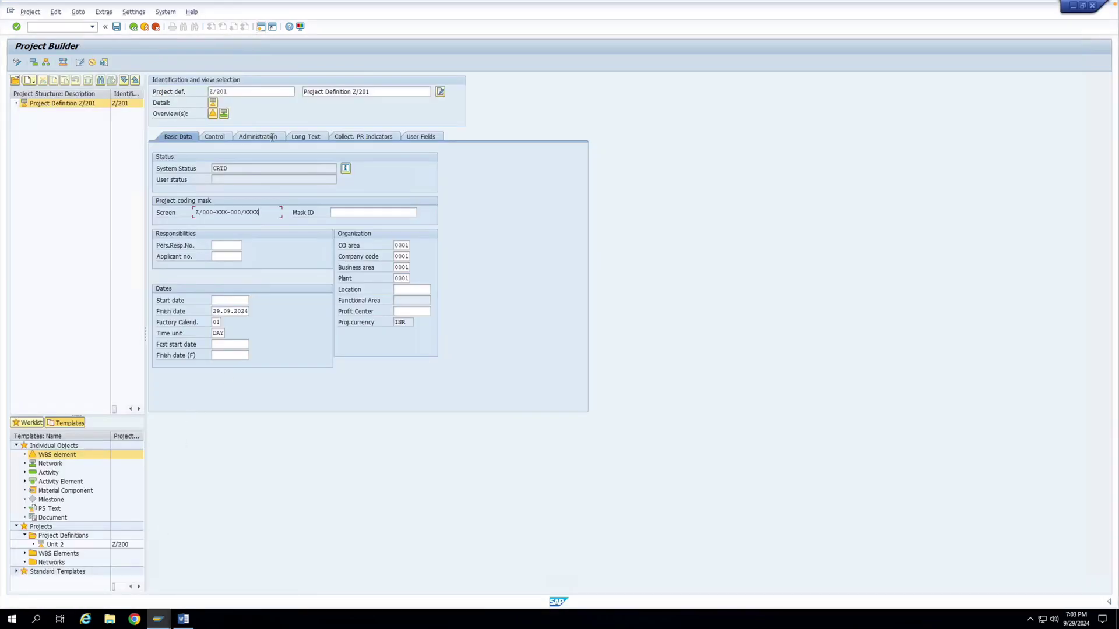
left_click_drag(230, 91, 208, 91)
type("z/2")
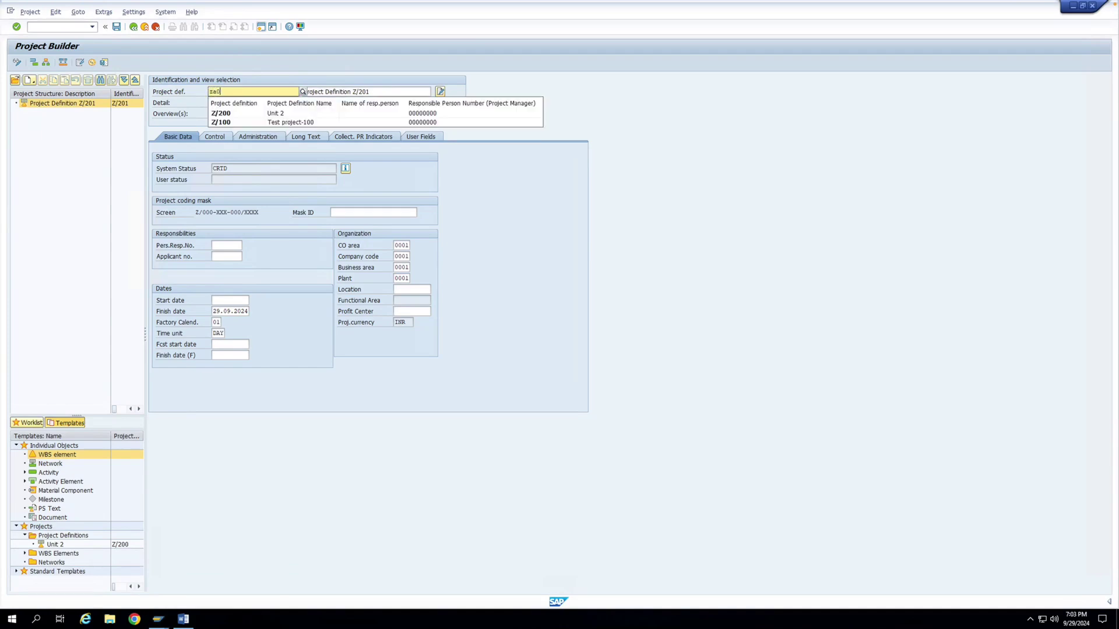
type("1")
key("Return")
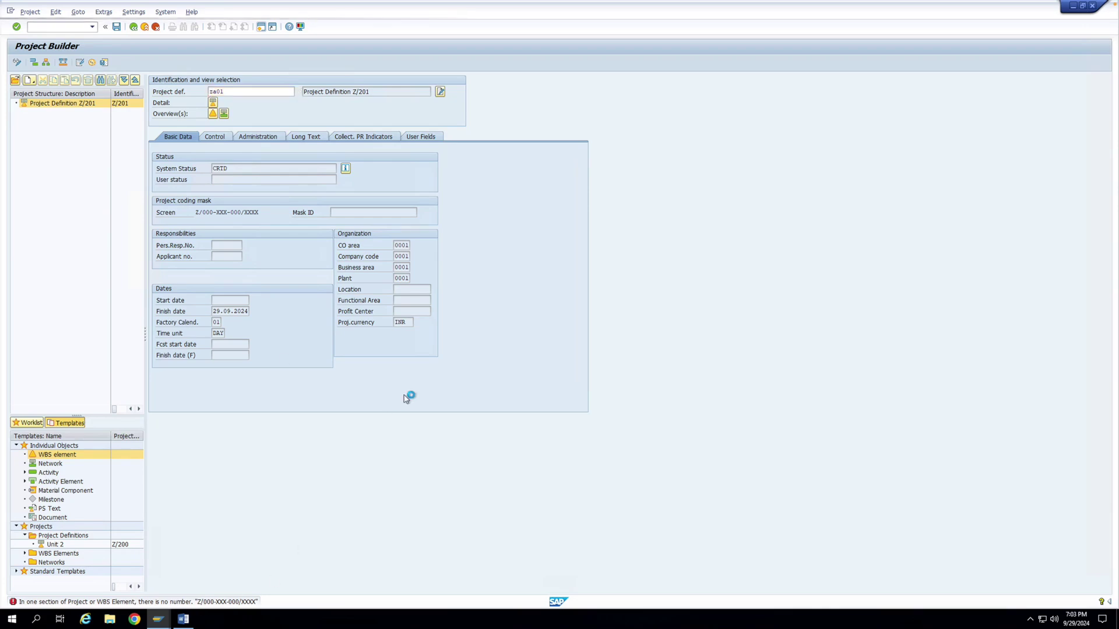
Step: Read the detailed help for the error on the project key, then close it
key("F1")
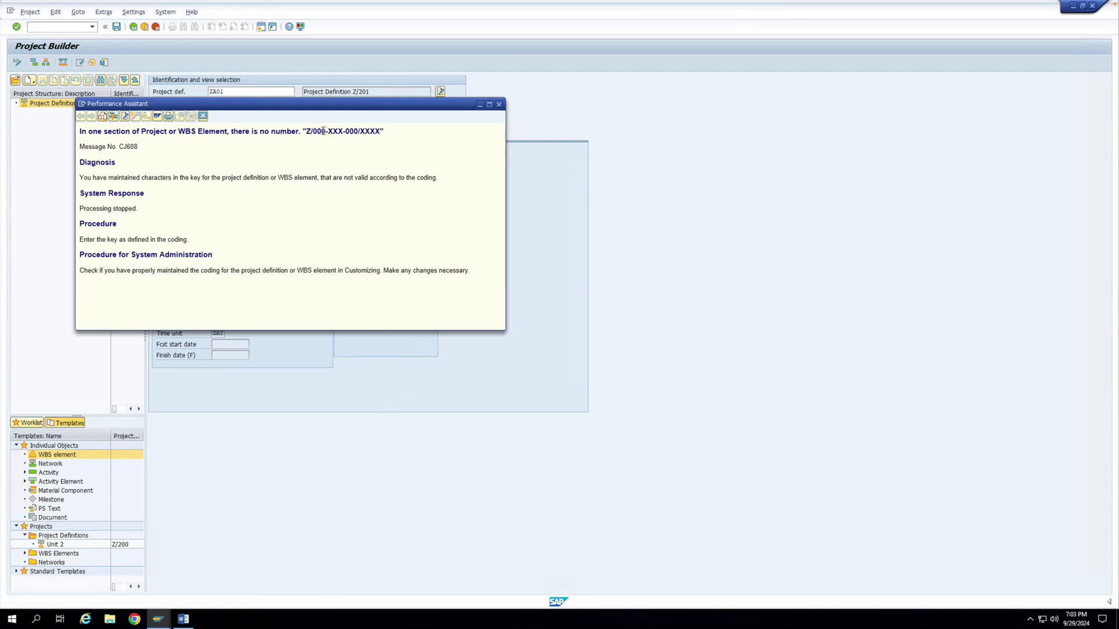
double_click(315, 132)
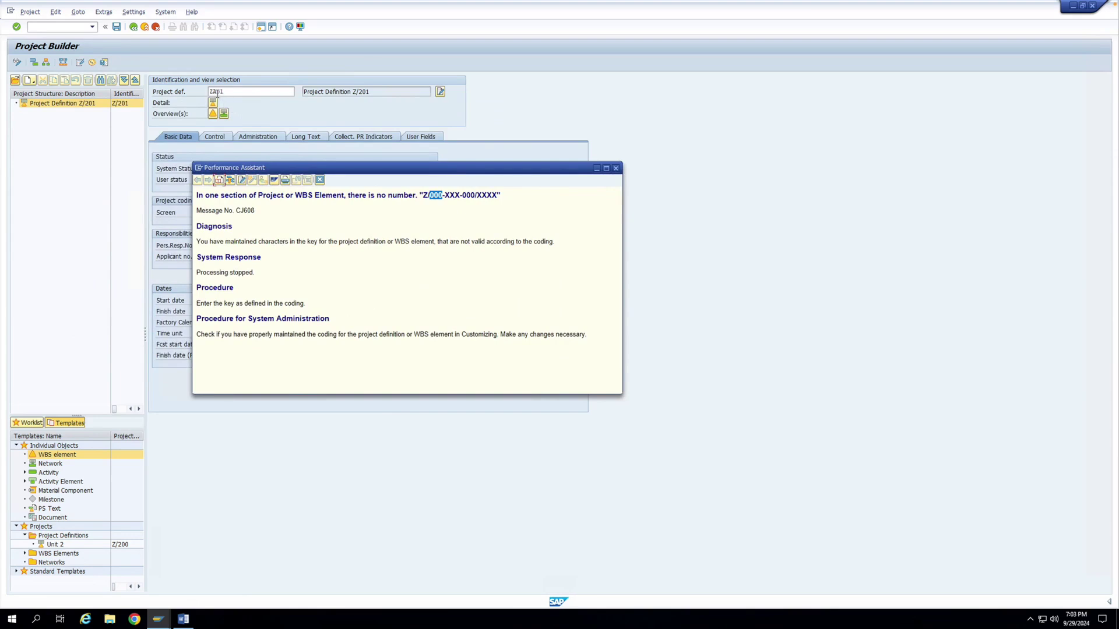
left_click(437, 199)
left_click(615, 168)
Step: Return to the project number editing table and examine the XXX segment of the Z coding mask
mouse_move(157, 619)
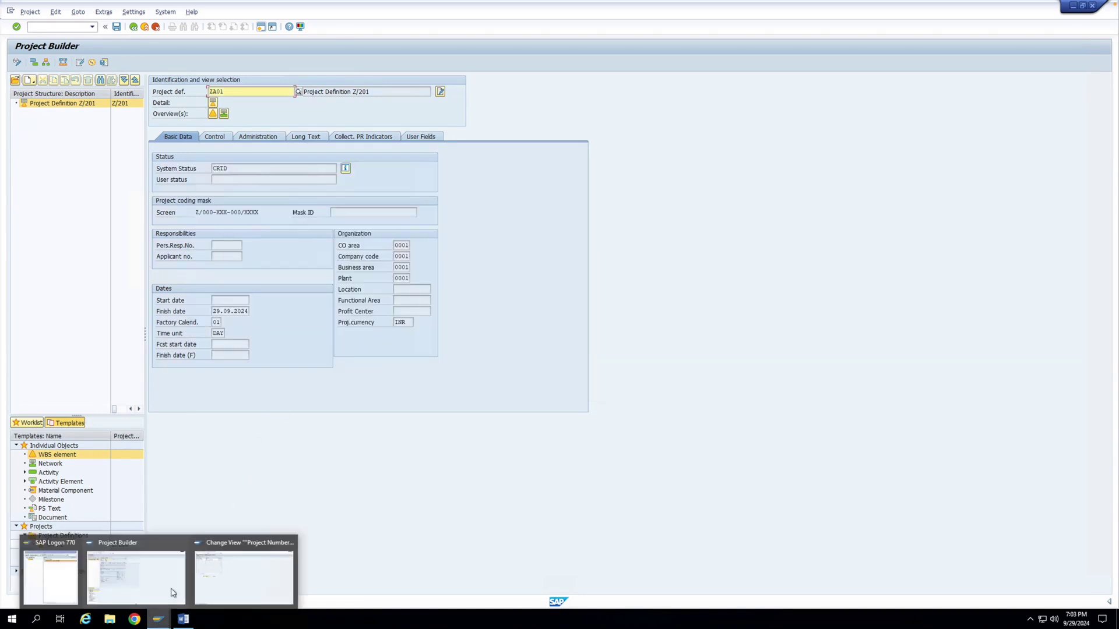
left_click(226, 583)
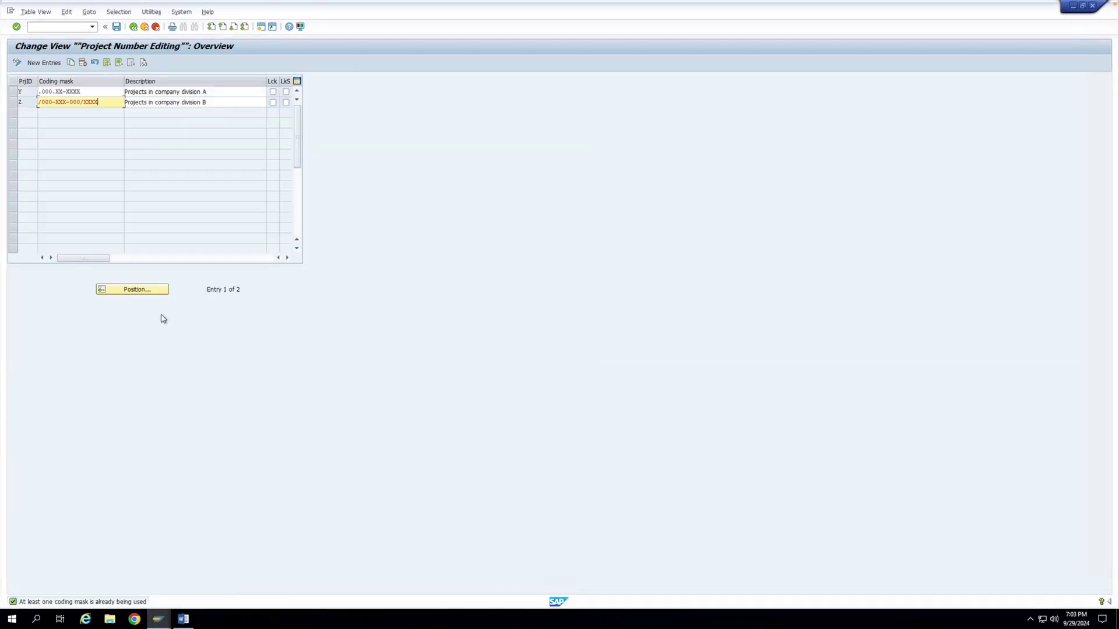
double_click(64, 102)
left_click(158, 619)
left_click(243, 586)
Step: In Project Builder, enter z201abc as the project definition, then replace its last letter with 0 to make it Z/201-AB0
left_click(156, 621)
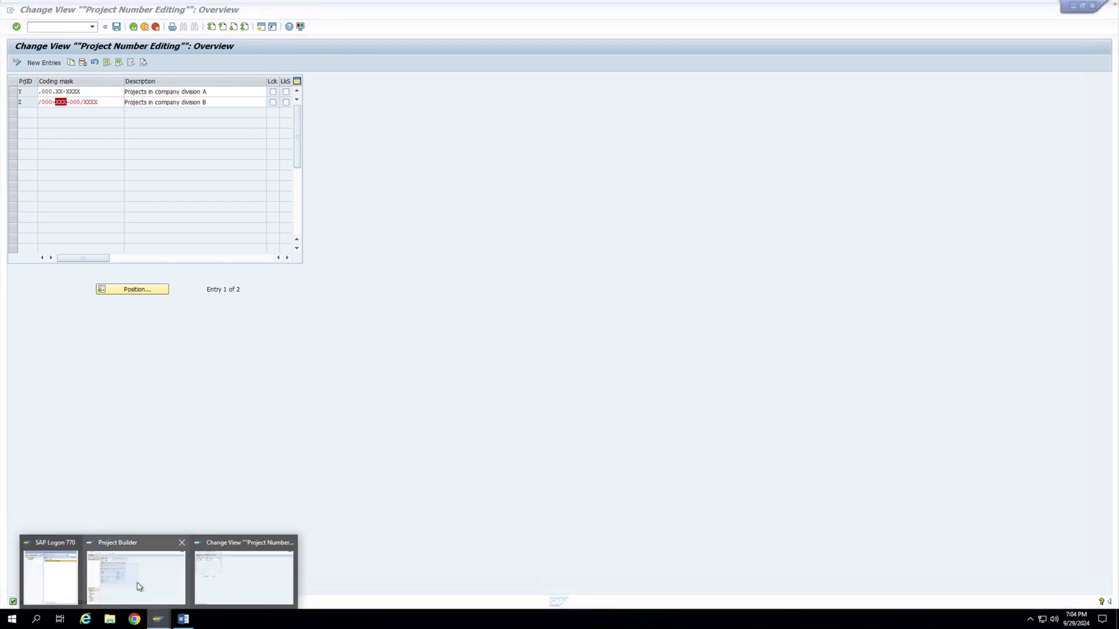
left_click(143, 586)
left_click_drag(236, 92, 204, 94)
type("z2")
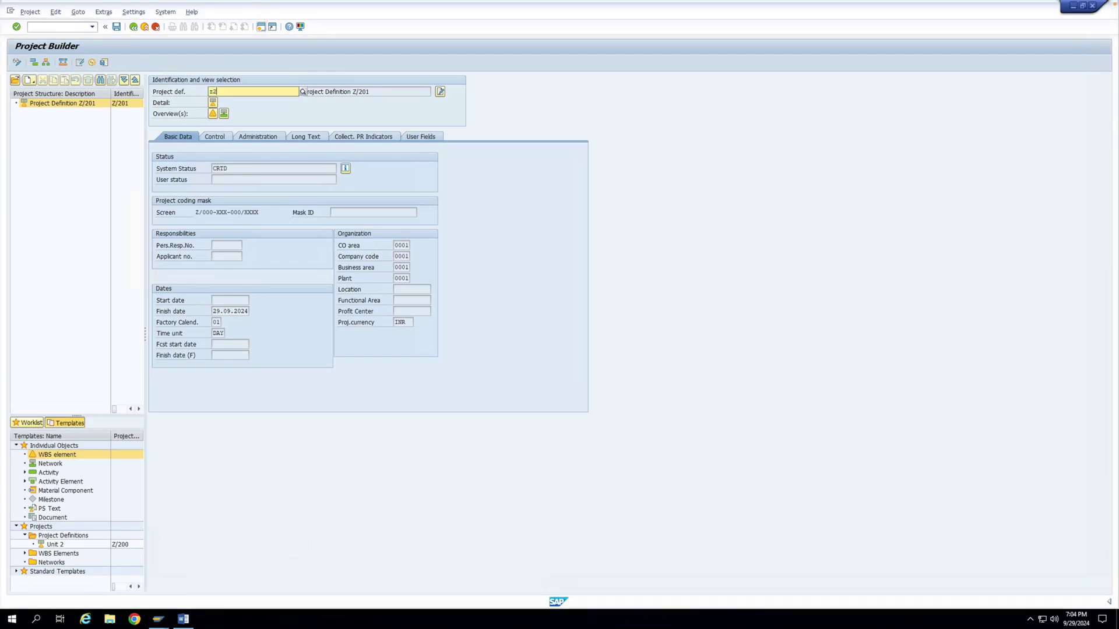
type("01abc")
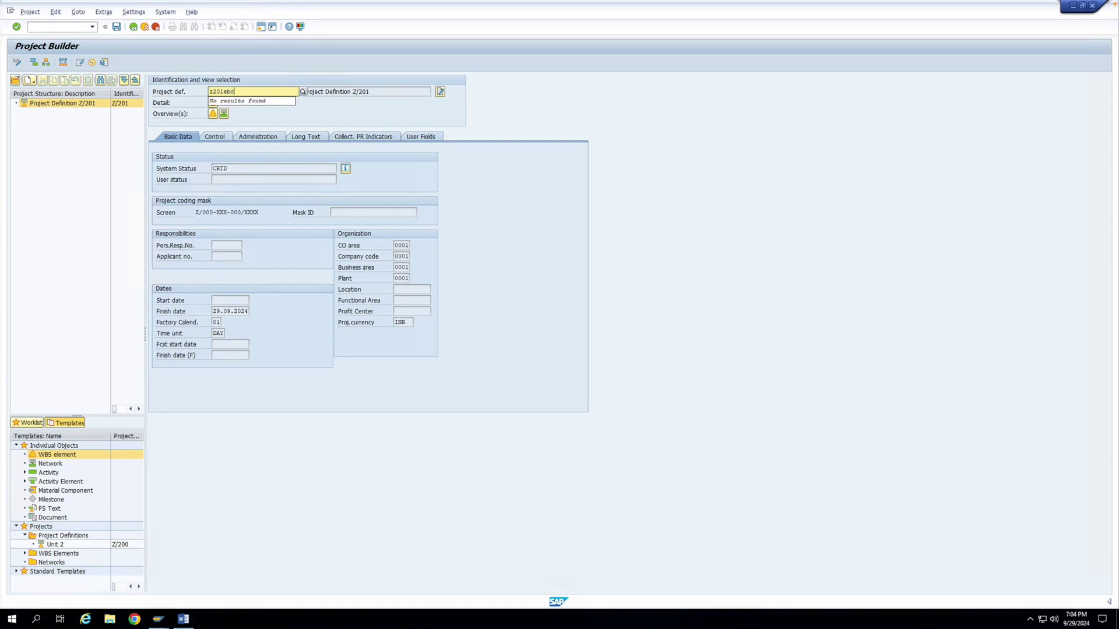
key("Return")
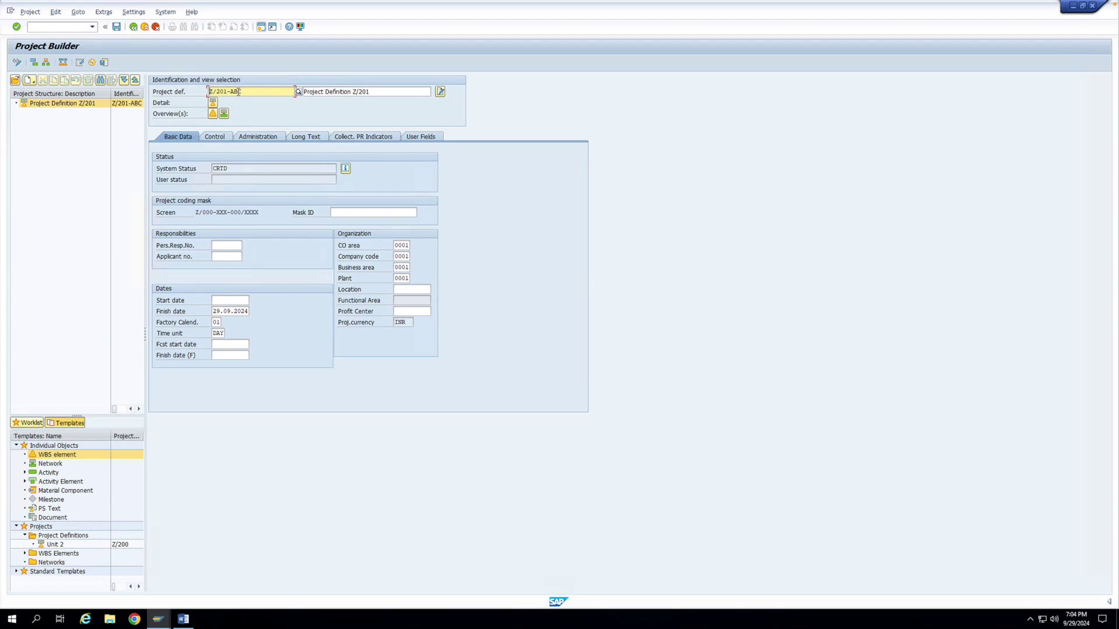
type("0")
key("Return")
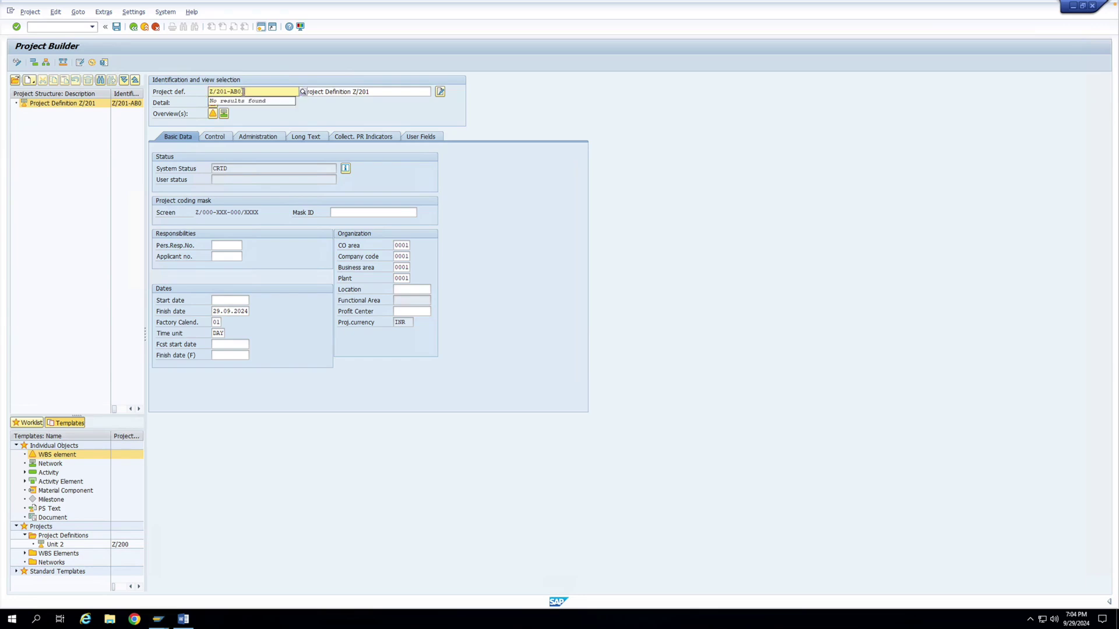
Step: Try appending the letter a to project definition Z/201-AB0, check the key against the coding mask's segments, and remove the letter
type("a")
key("Return")
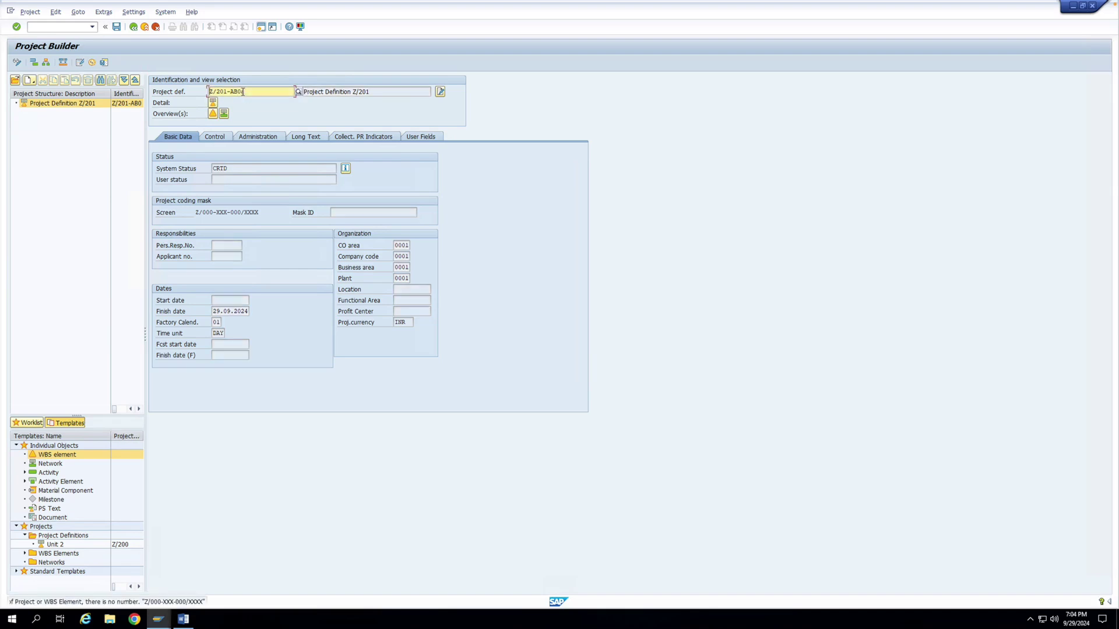
left_click(222, 213)
left_click_drag(217, 213, 233, 213)
left_click(232, 213)
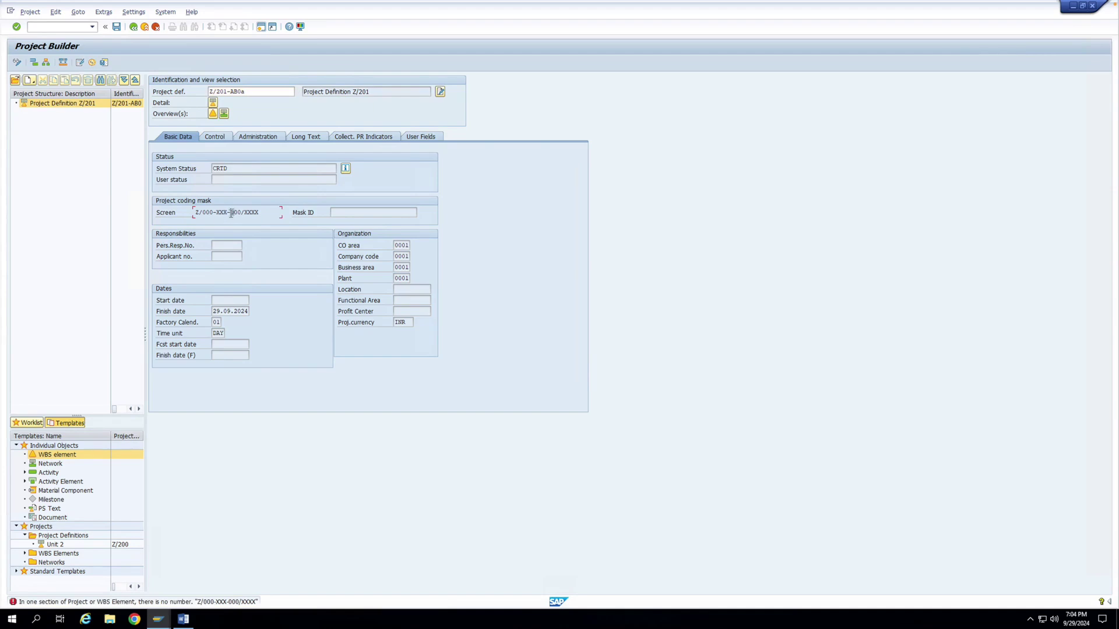
left_click(249, 92)
key("BackSpace")
key("Return")
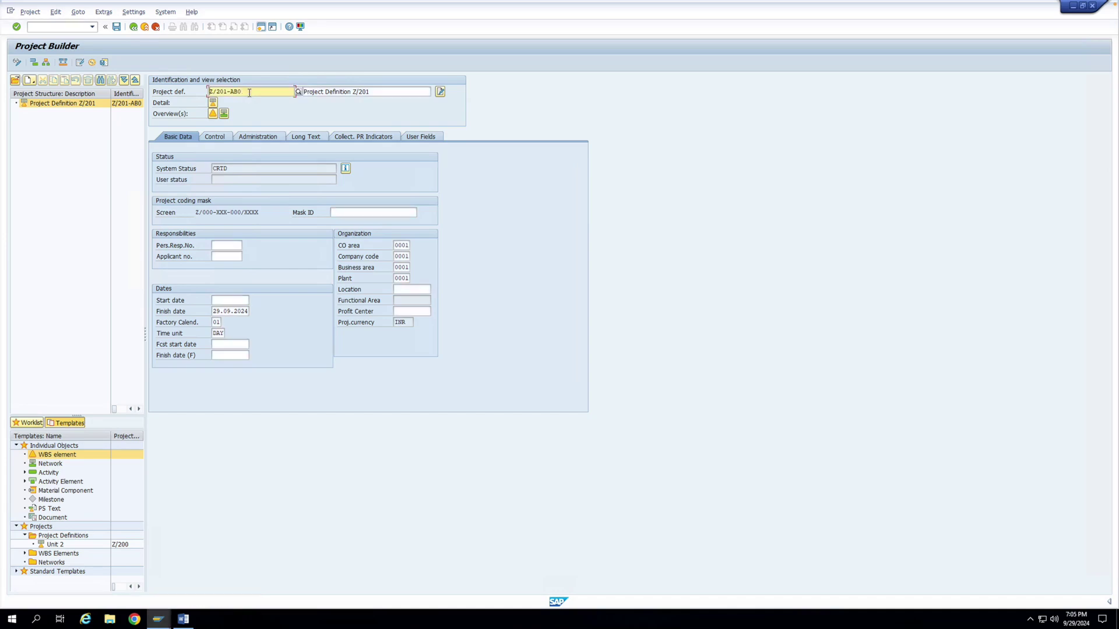
Step: Append -001 to the project definition and compare that segment with the numeric segment of the coding mask
type("-001")
key("Return")
left_click_drag(241, 212, 231, 213)
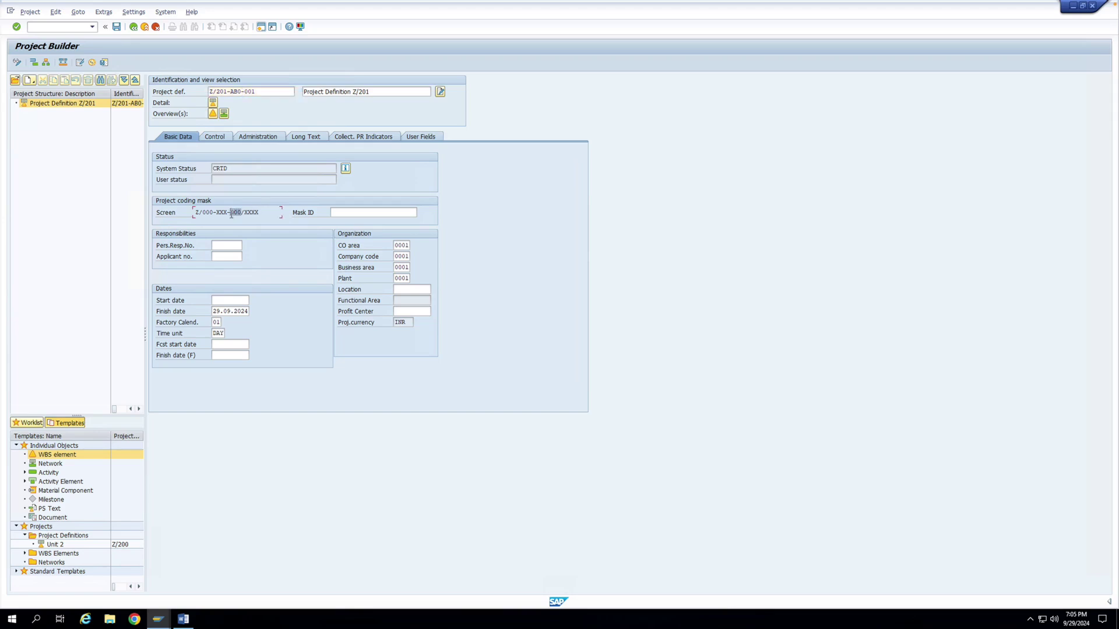
left_click_drag(246, 93, 256, 93)
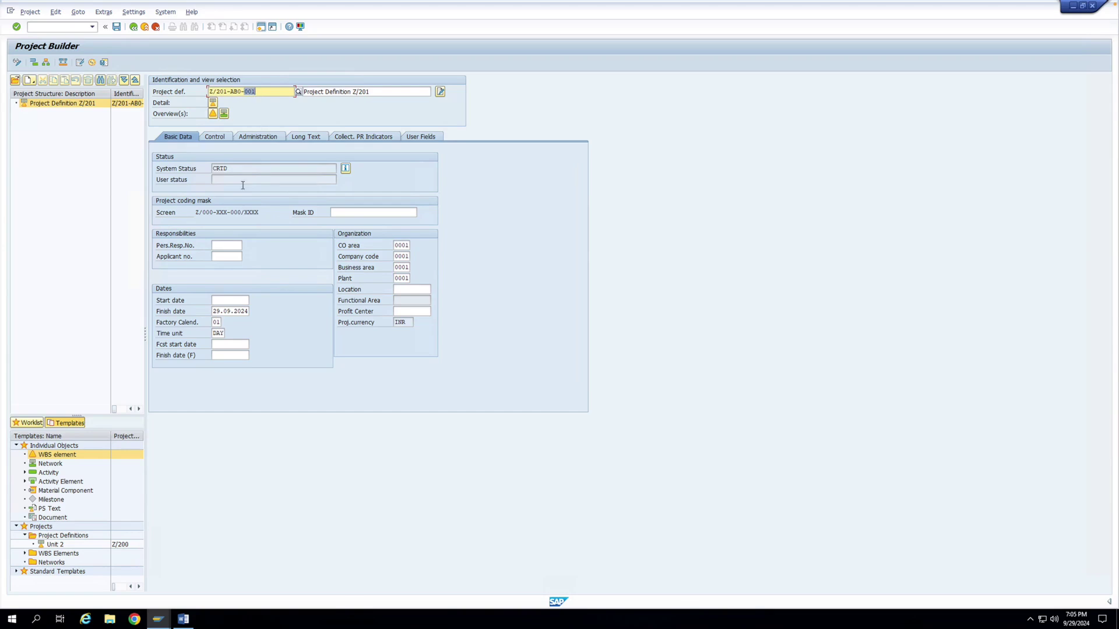
Step: Mark the mask's 000 segment in Project Builder, then examine the Y and Z keys and masks in the project number editing table
left_click_drag(242, 212, 231, 214)
left_click(158, 620)
left_click(212, 581)
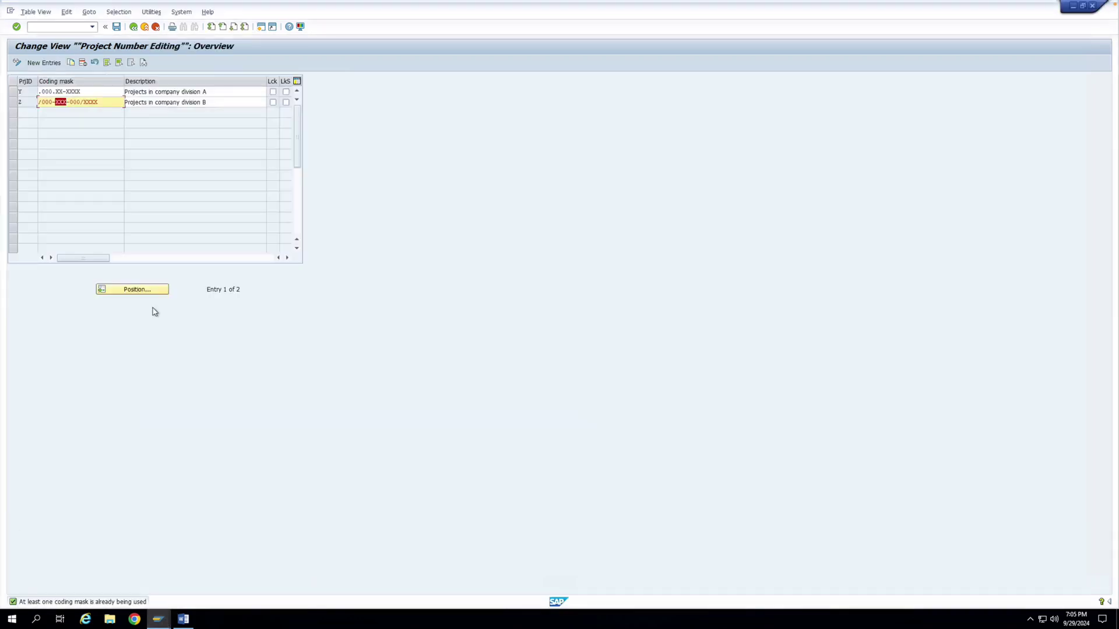
left_click(28, 104)
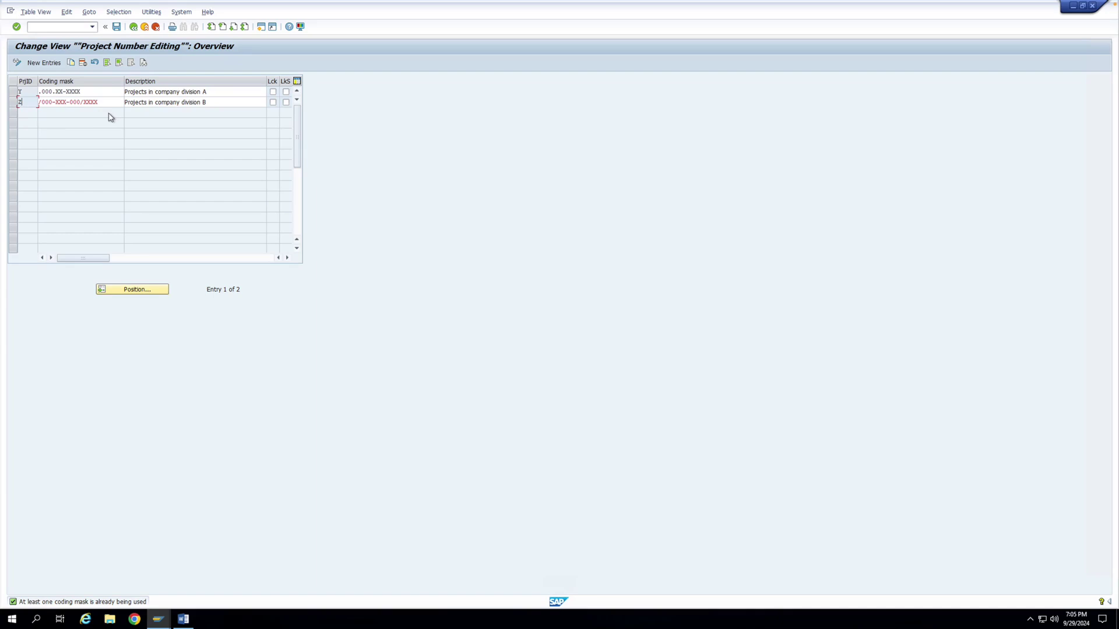
left_click(40, 92)
left_click(42, 102)
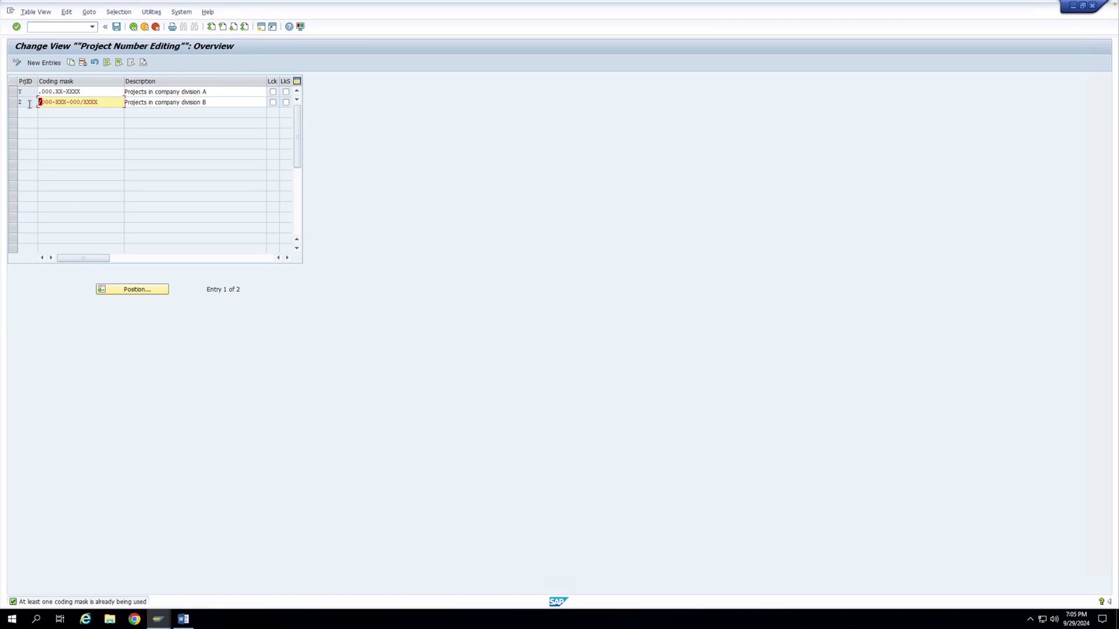
Step: Examine the project key length and separators under Define Special Characters for Projects and compare them with the project key in Project Builder
left_click(133, 27)
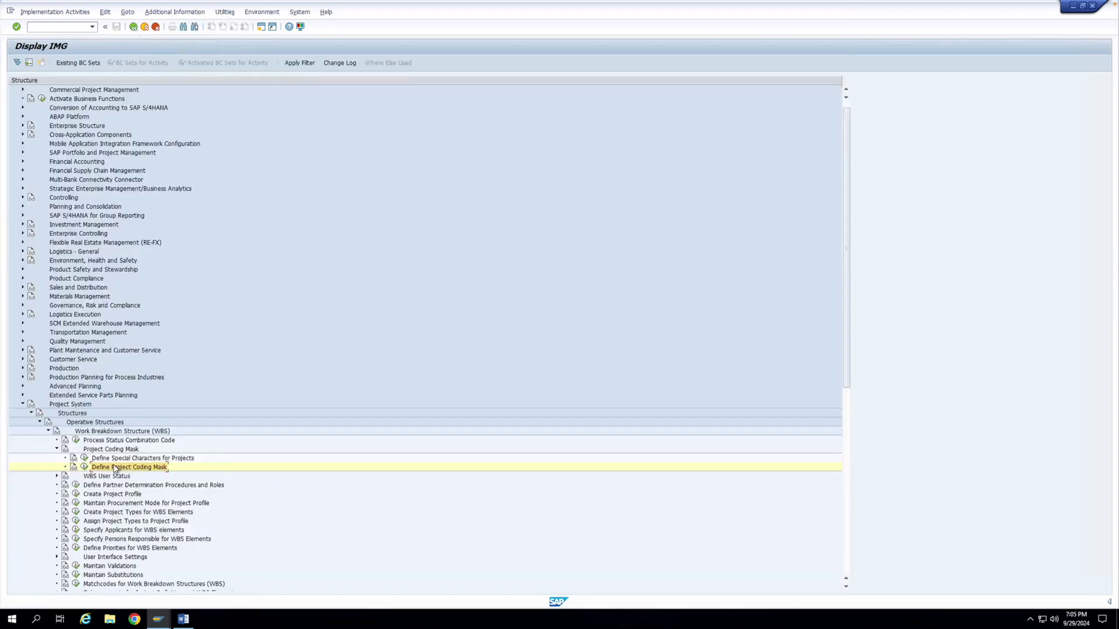
left_click(84, 459)
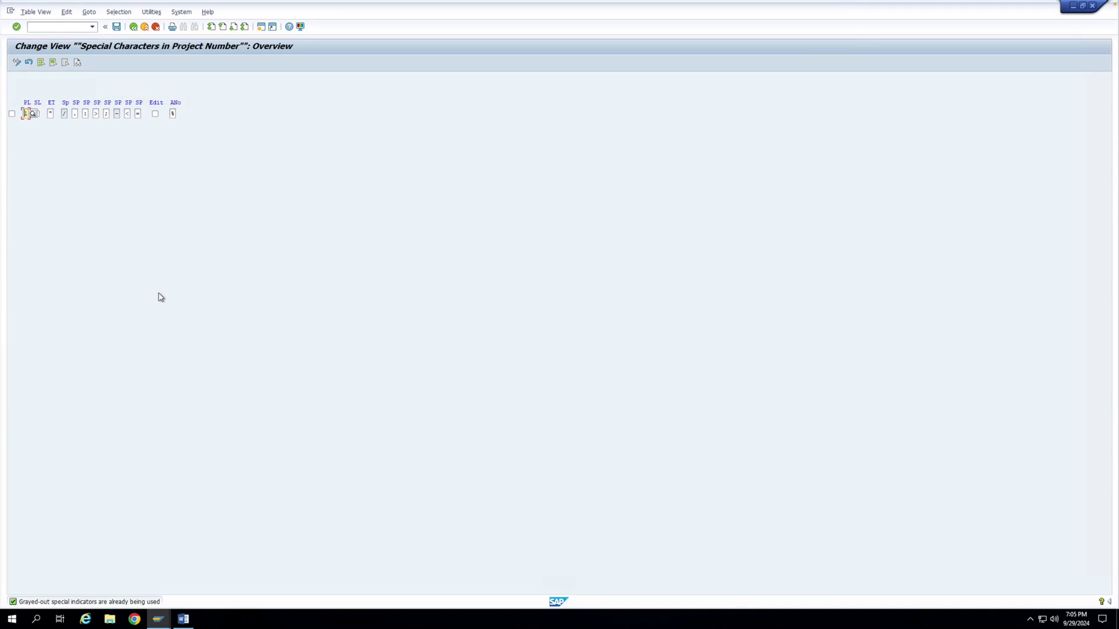
left_click(127, 114)
left_click(27, 114)
left_click(156, 623)
left_click(155, 577)
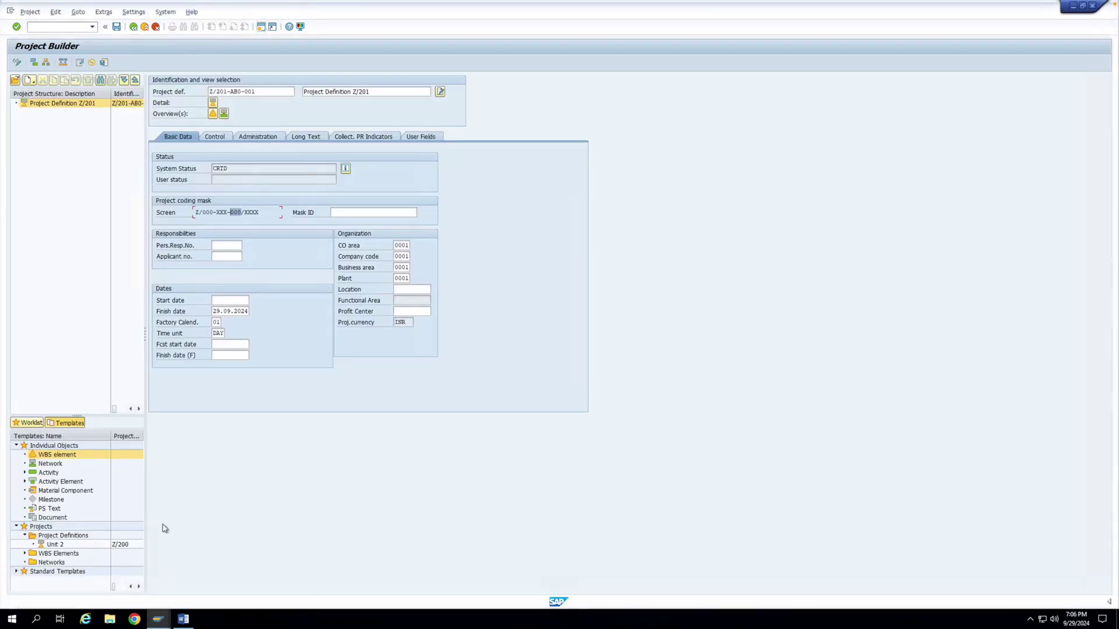
left_click(159, 627)
left_click(217, 589)
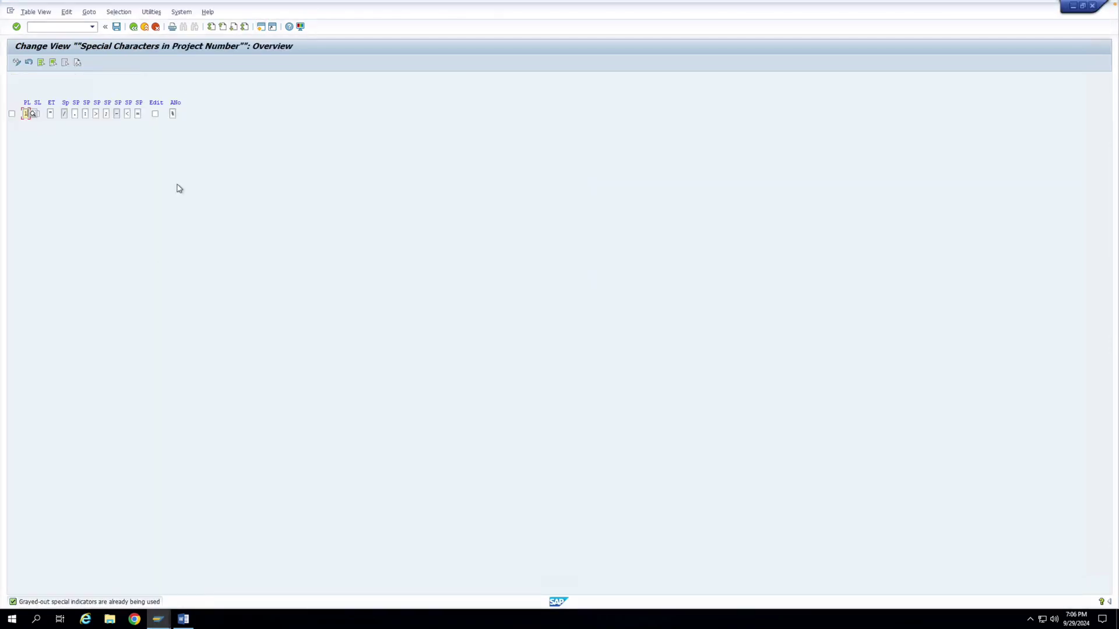
Step: Try to add new coding mask entries with the two-character project keys AB and N1, and discard the input
left_click(134, 27)
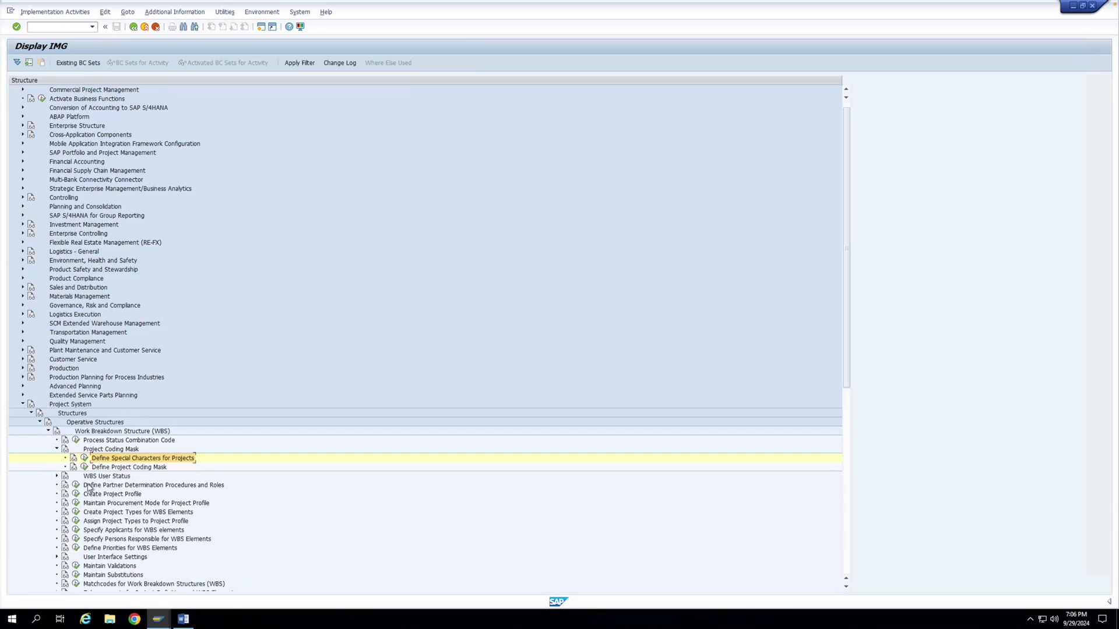
left_click(85, 469)
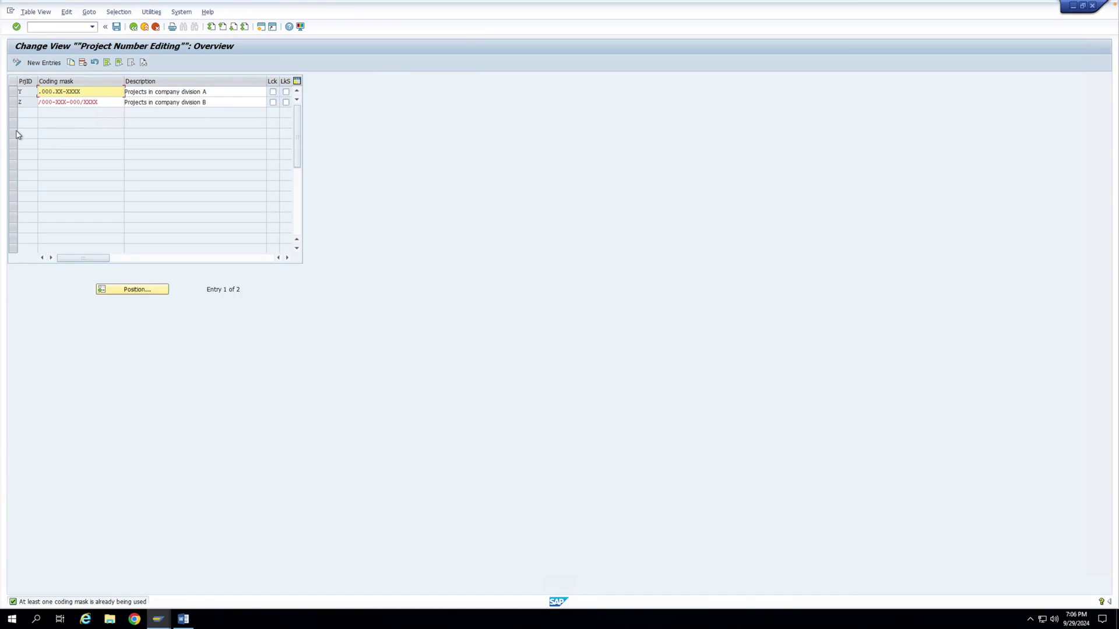
left_click(133, 27)
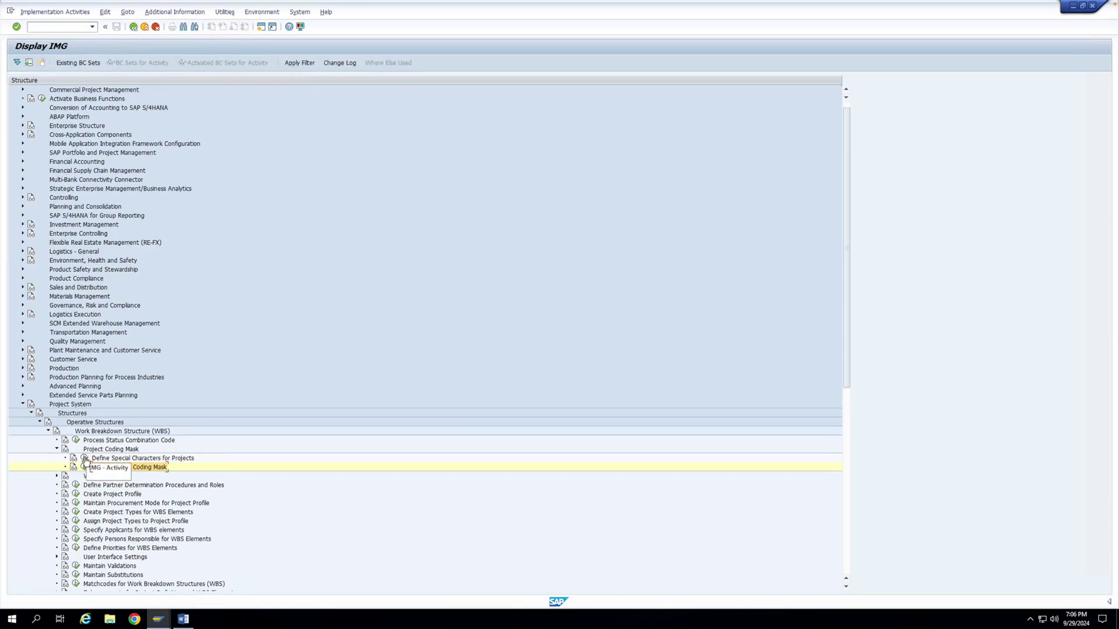
left_click(85, 468)
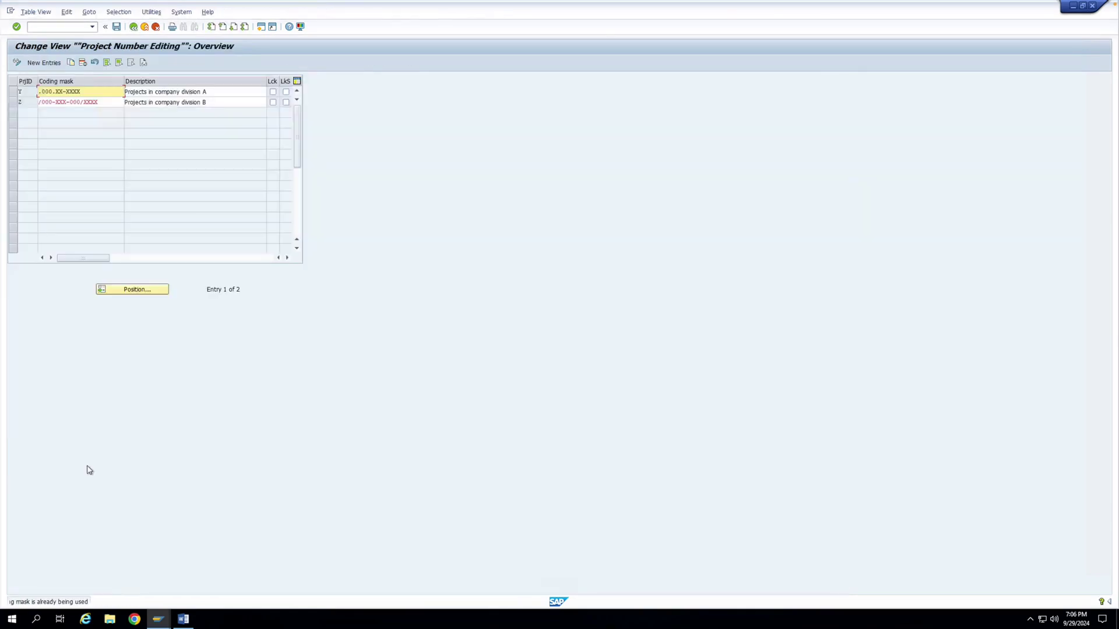
left_click(55, 65)
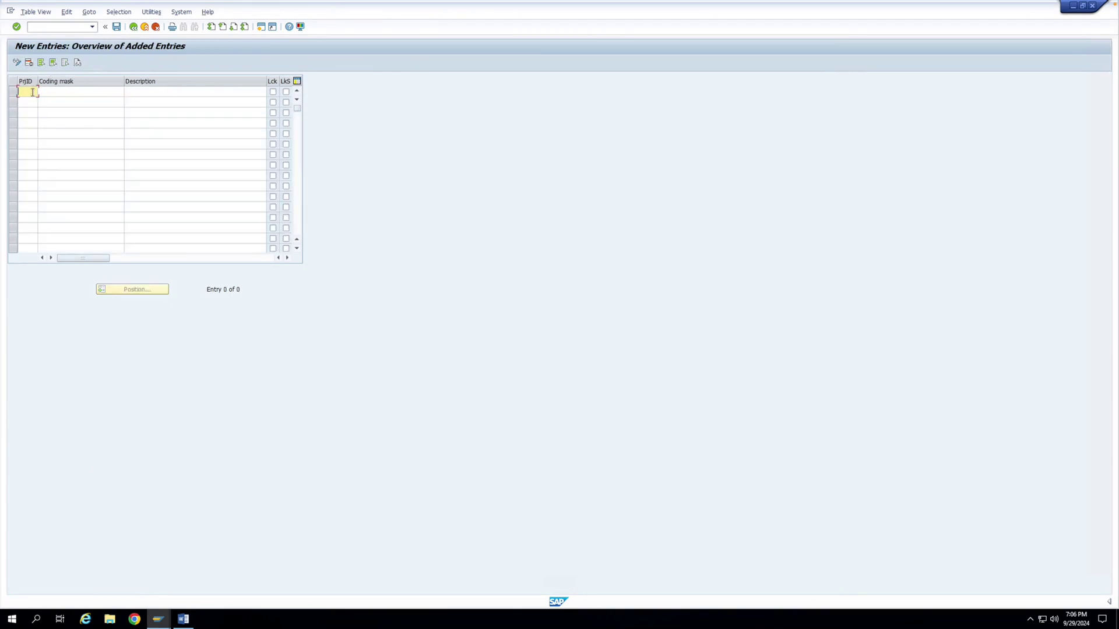
key("Return")
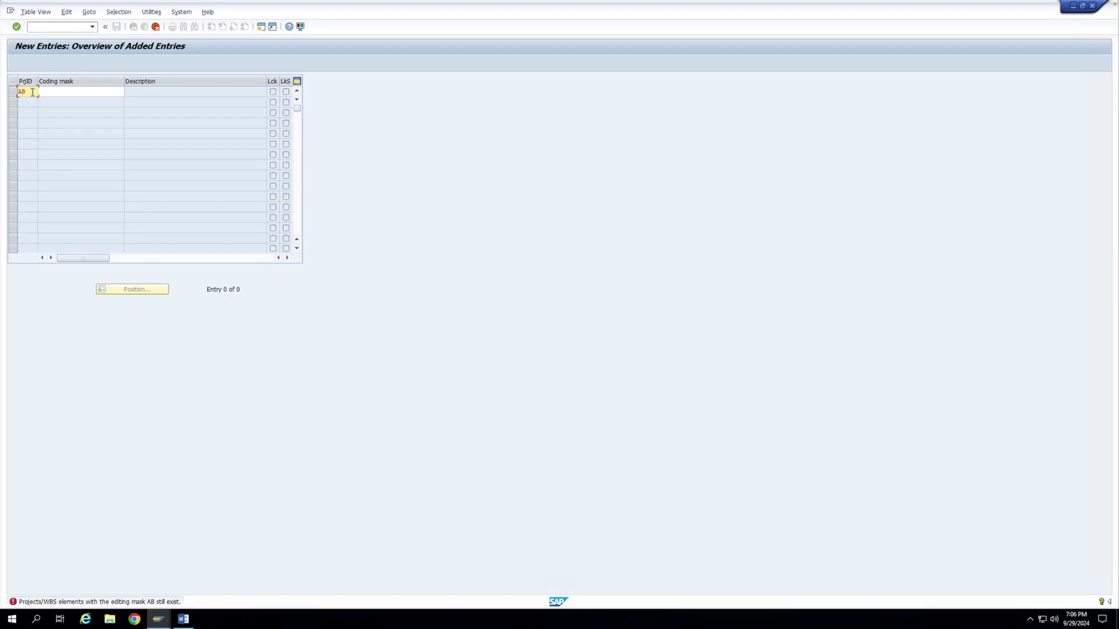
left_click_drag(29, 92, 17, 92)
type("Z1")
key("Return")
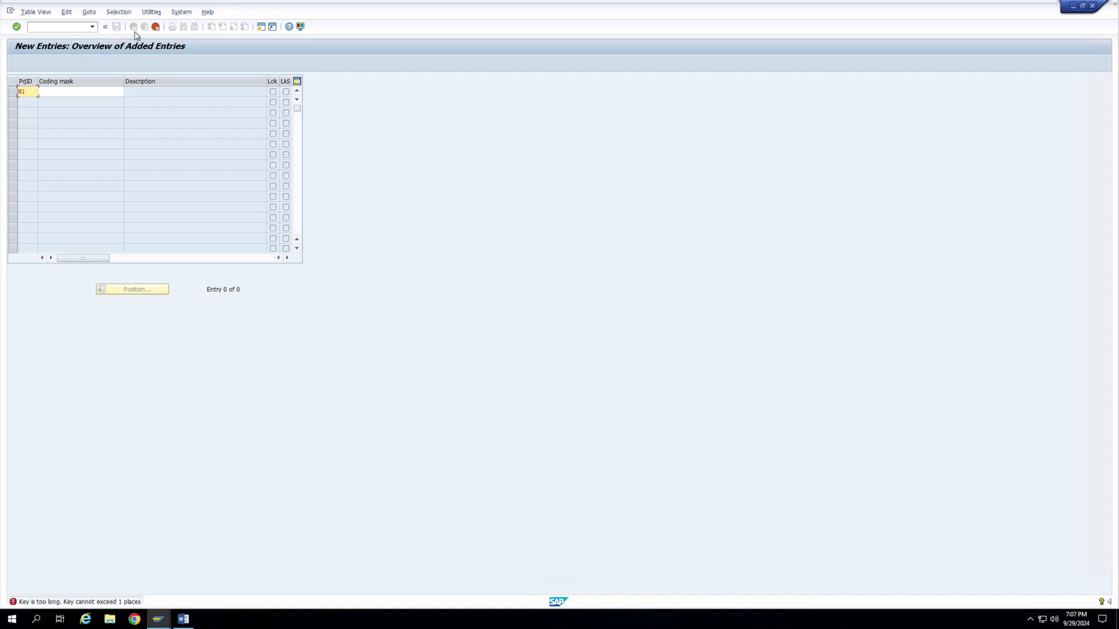
left_click(156, 28)
left_click(131, 185)
left_click(133, 26)
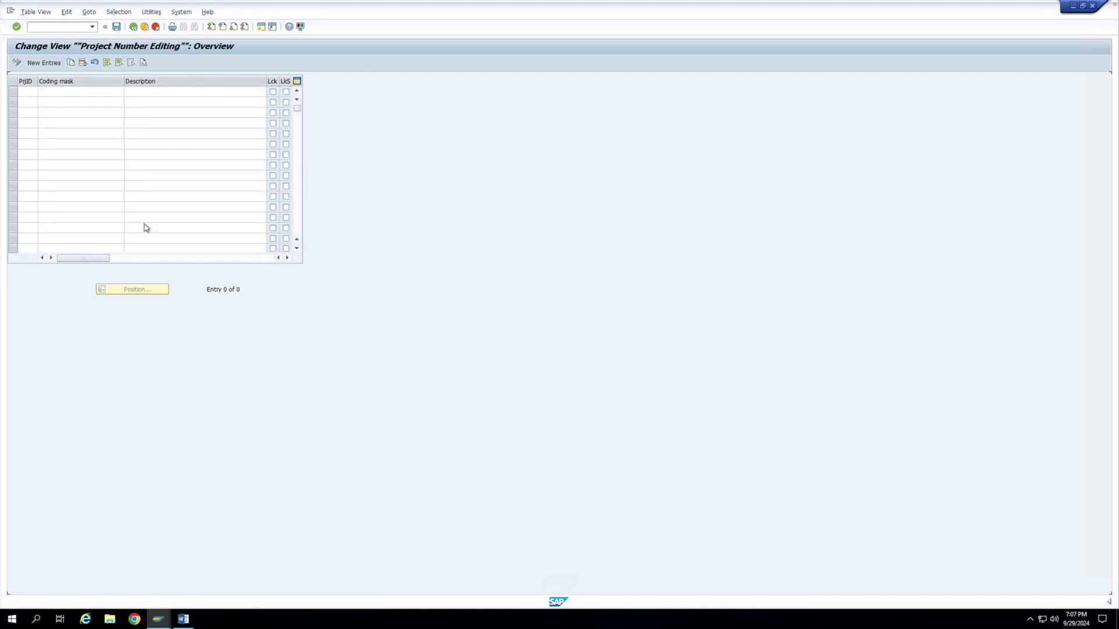
Step: Set the project key length (PL) to 2 in the special characters definition and save it to the VN11 FI CONFIGURATION customizing request
left_click(133, 27)
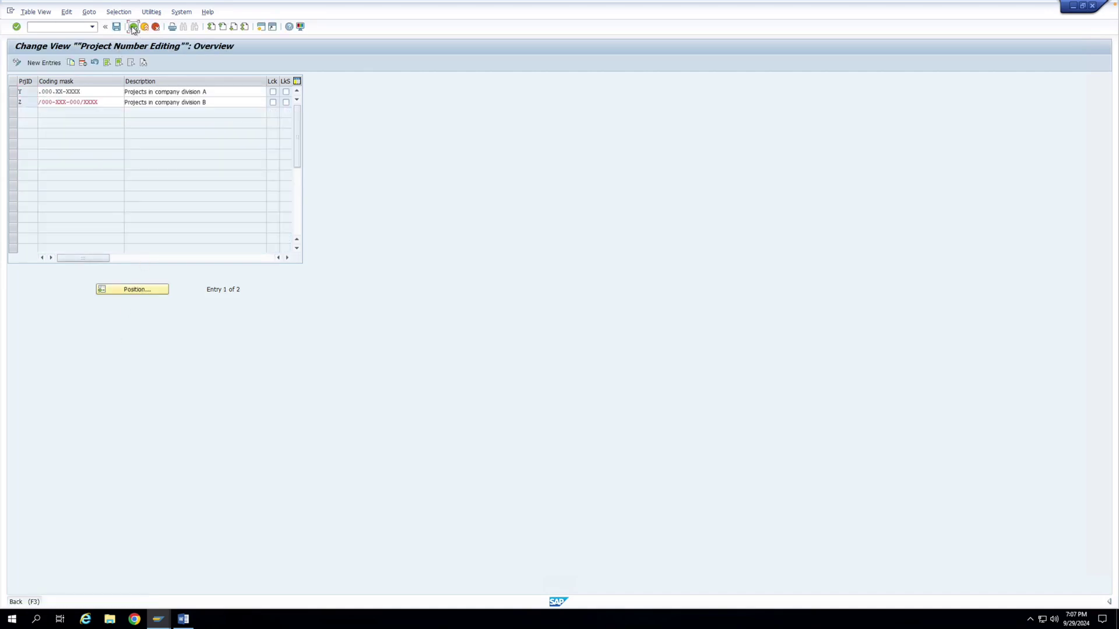
left_click(84, 458)
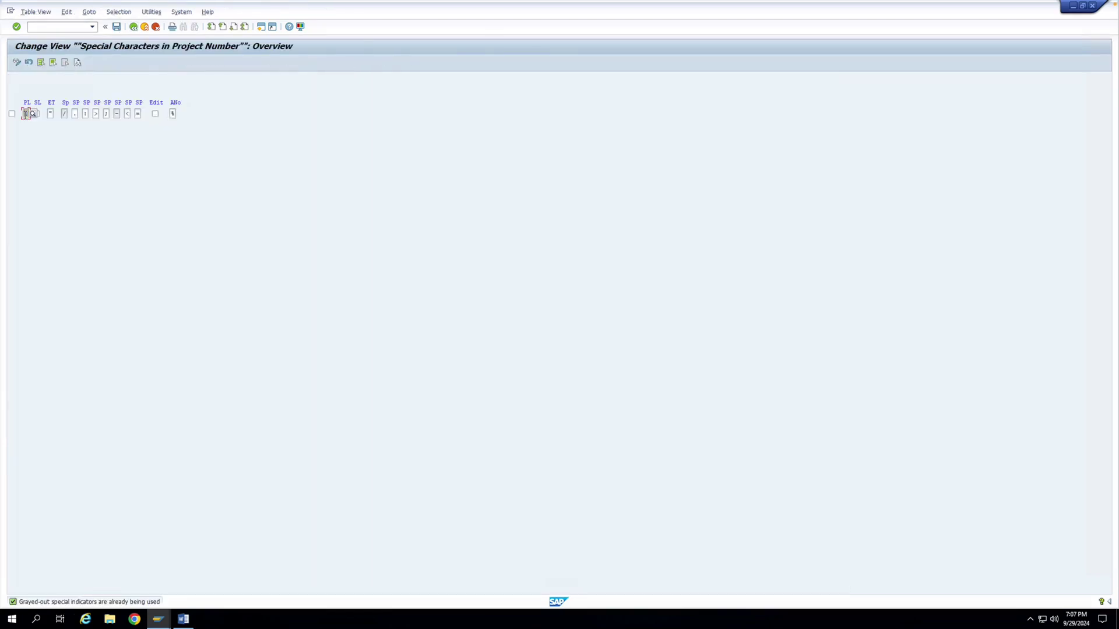
type("2")
key("Return")
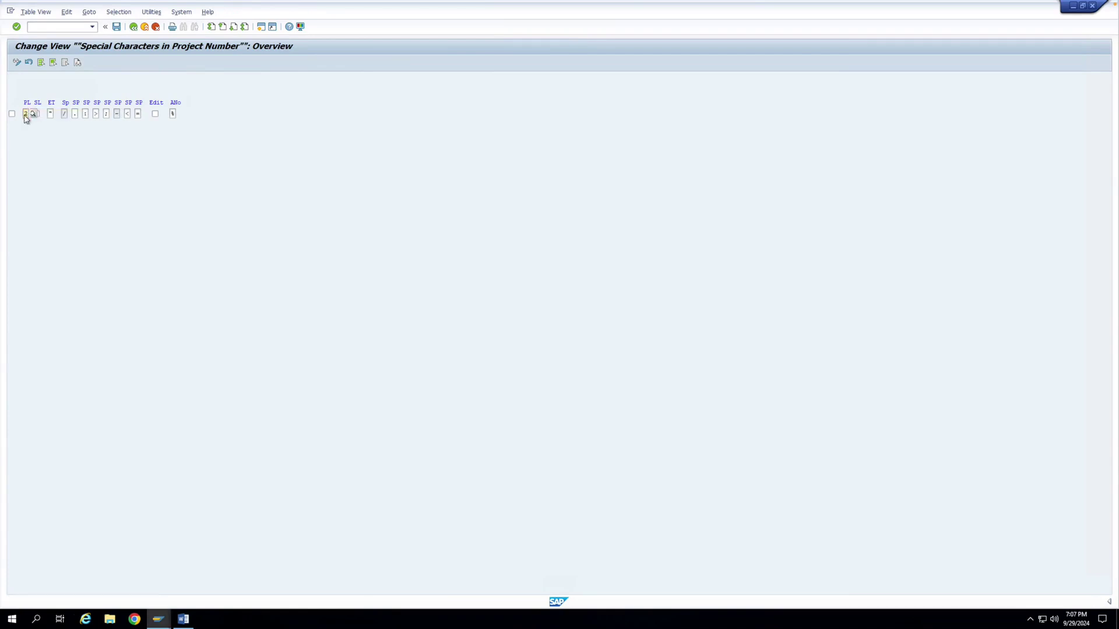
key("Return")
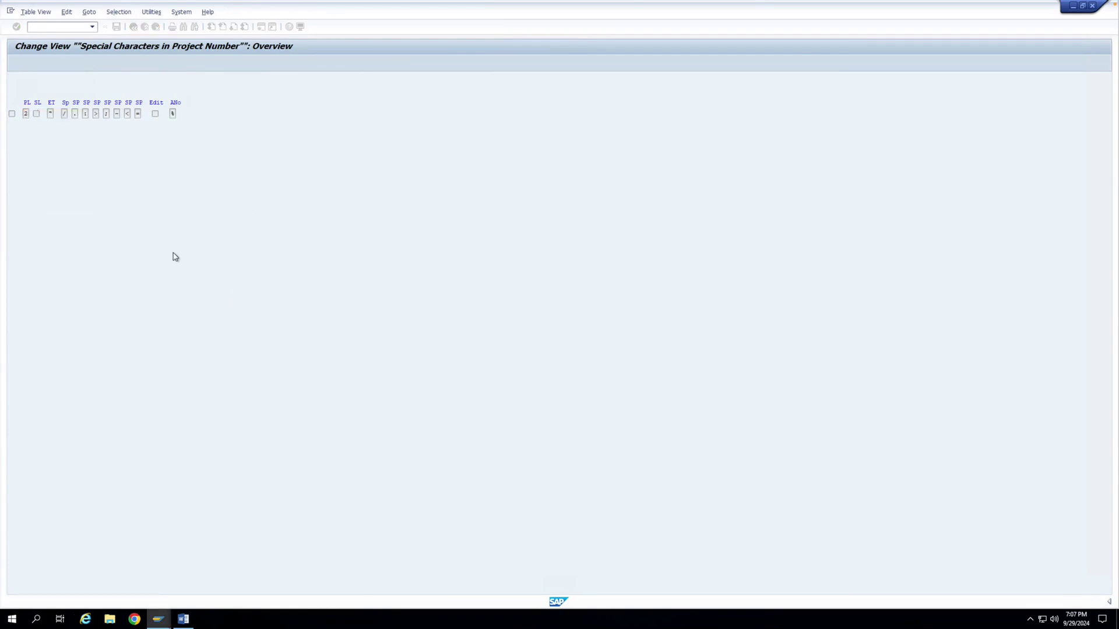
left_click(117, 27)
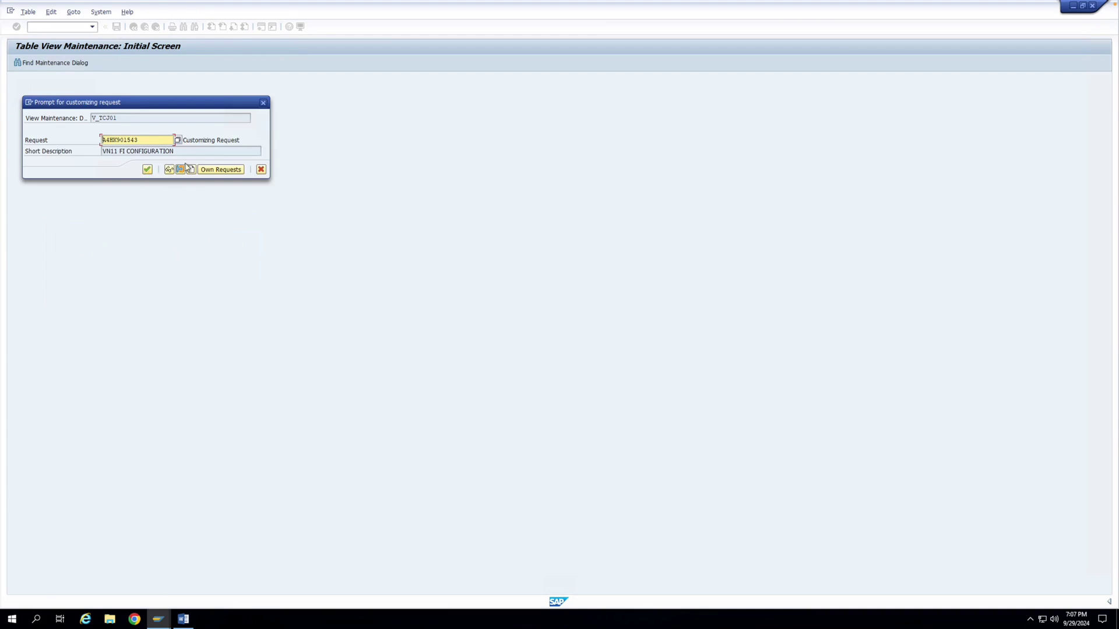
left_click(149, 170)
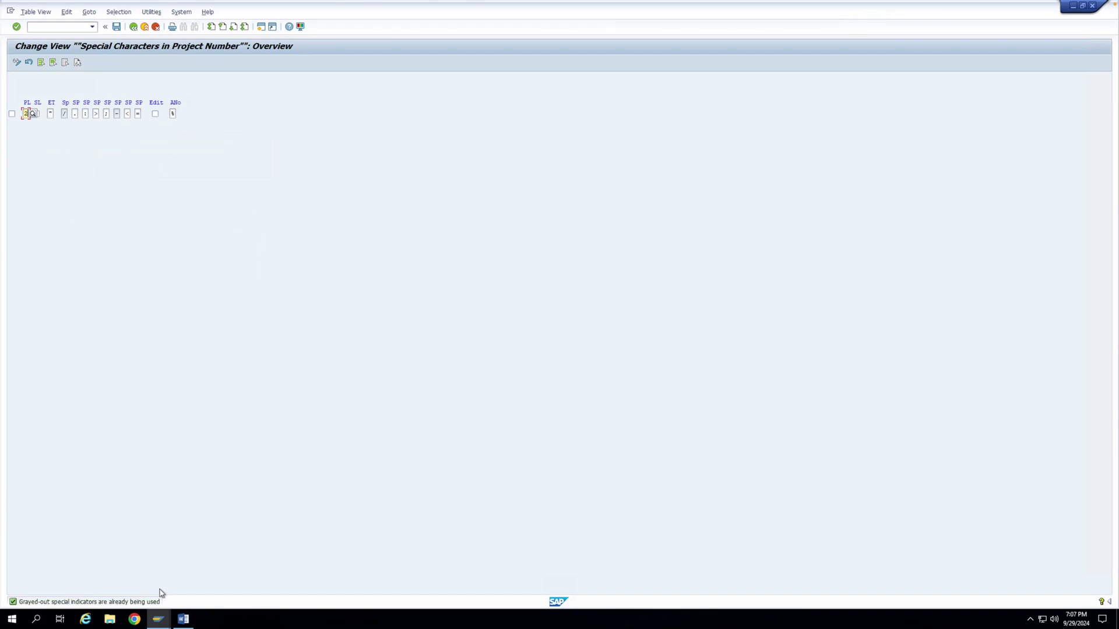
Step: Start a new entry under Define Project Coding Mask with N1 as the project key
left_click(134, 27)
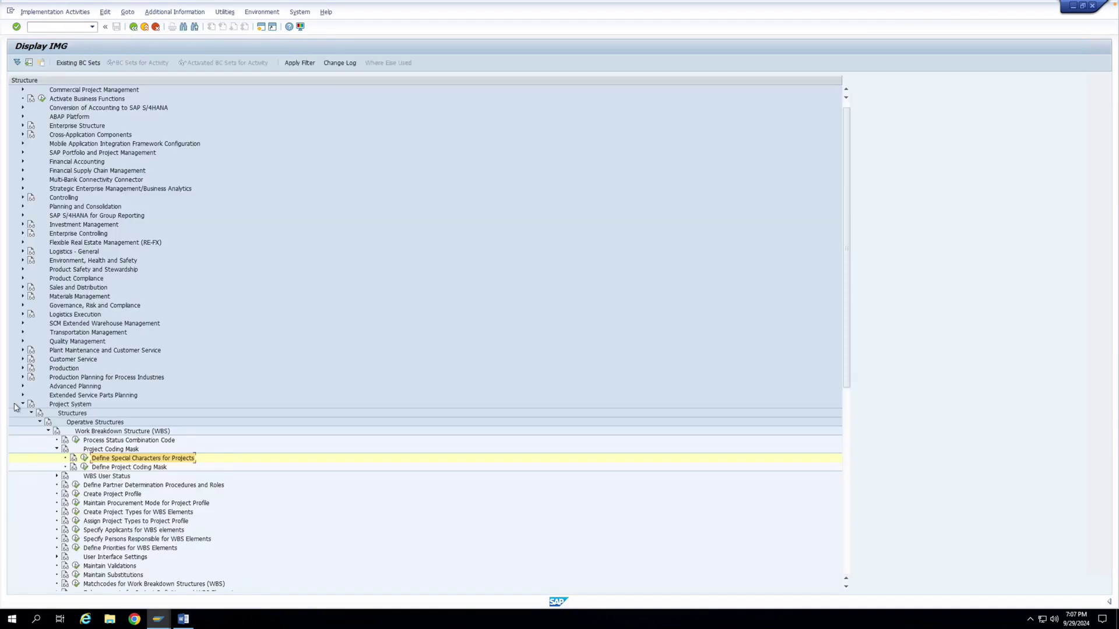
left_click(85, 468)
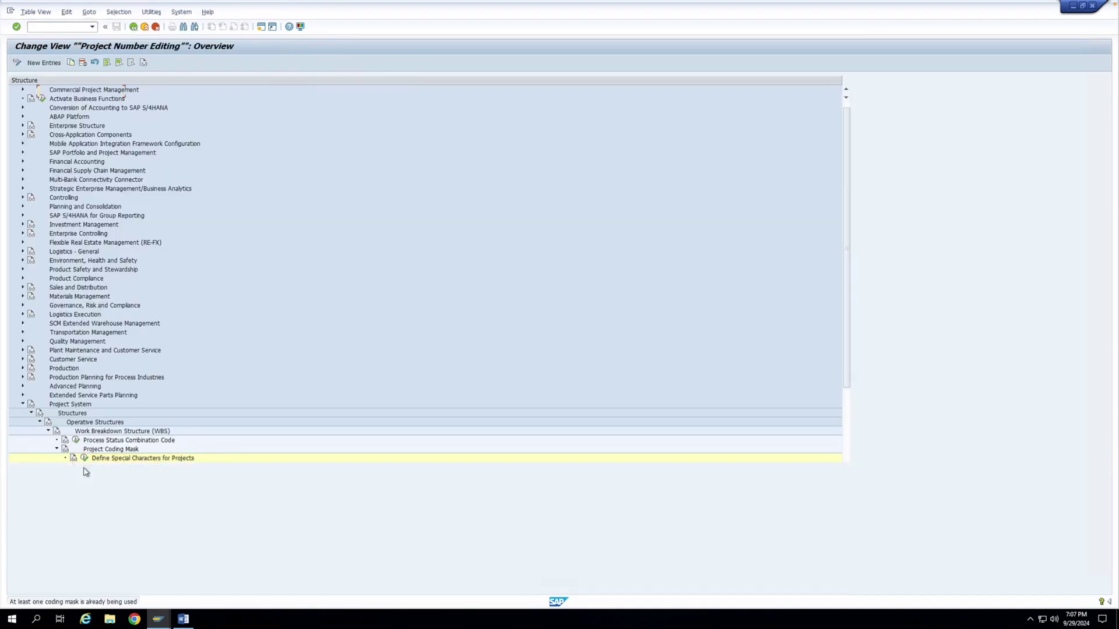
left_click(43, 62)
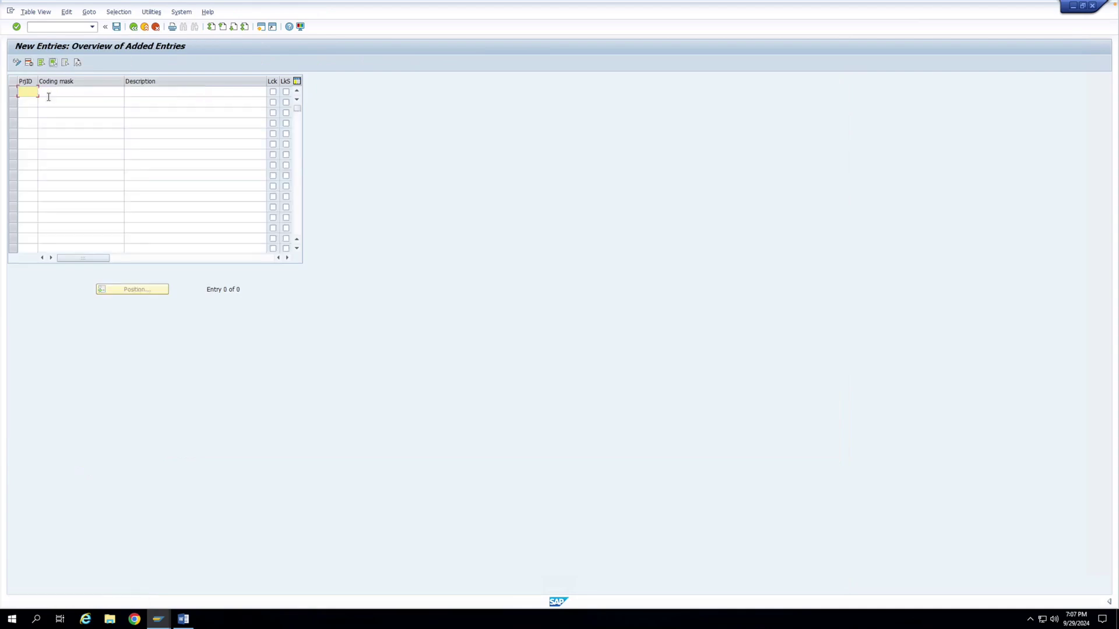
type("N1")
key("Return")
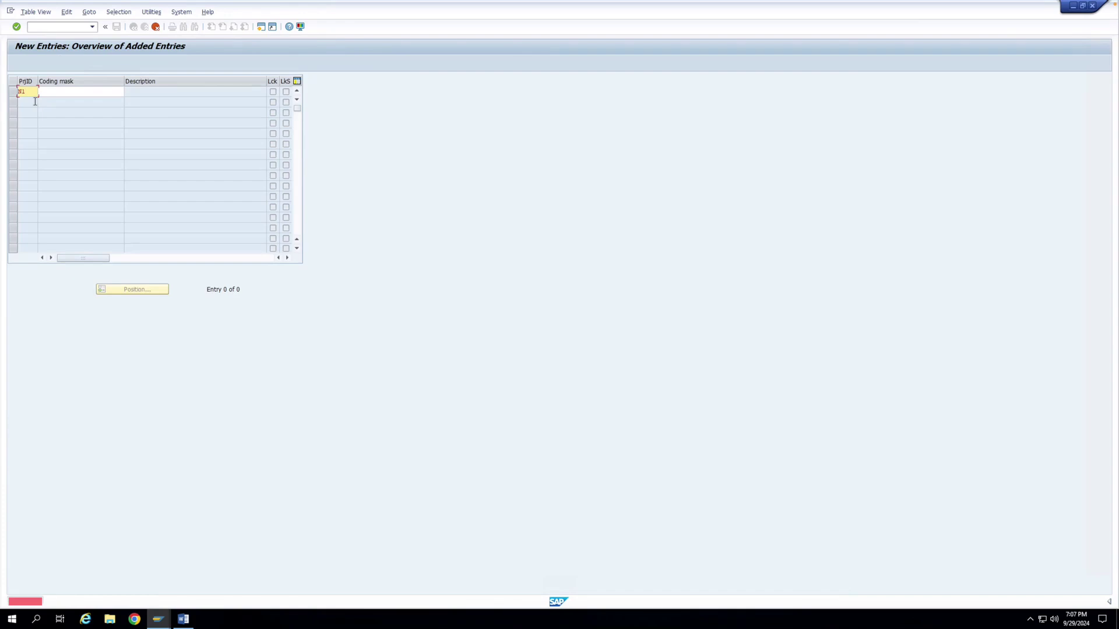
Step: Enter .XXX/000-XX-00 as the coding mask for key N1 and check its segments
left_click(54, 93)
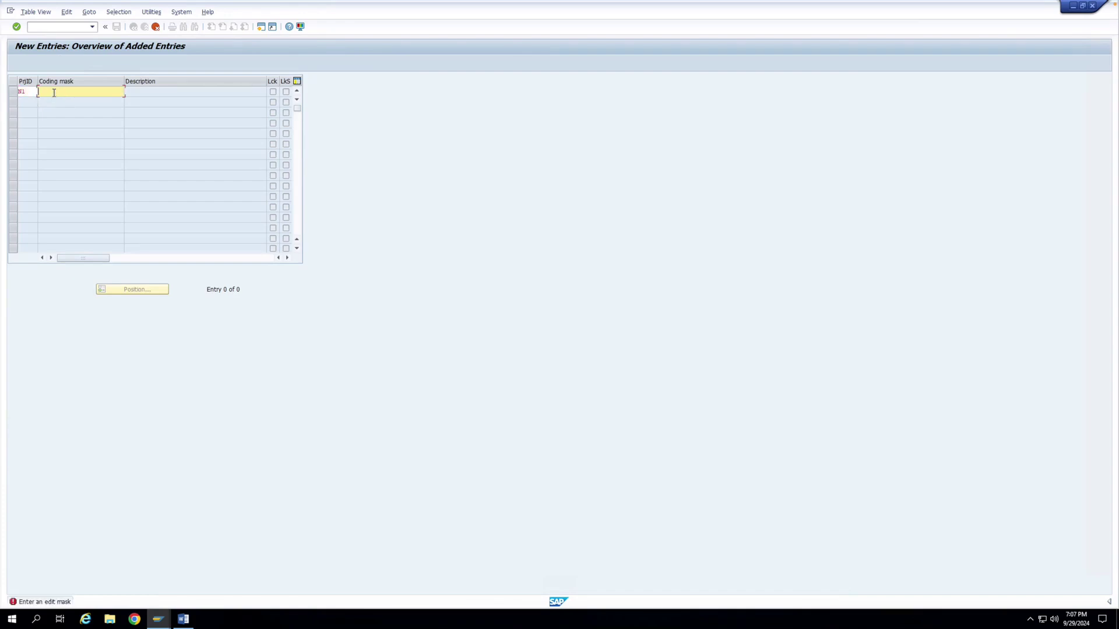
type("-")
type("X")
type("XX")
type("X")
type("00")
type("0-X")
type("X-00")
left_click(38, 93)
left_click_drag(53, 93, 42, 93)
left_click(53, 93)
left_click_drag(65, 93, 88, 93)
left_click(70, 93)
key("Return")
Step: Describe the N1 coding mask as Test Mask and leave the following row empty
left_click(140, 93)
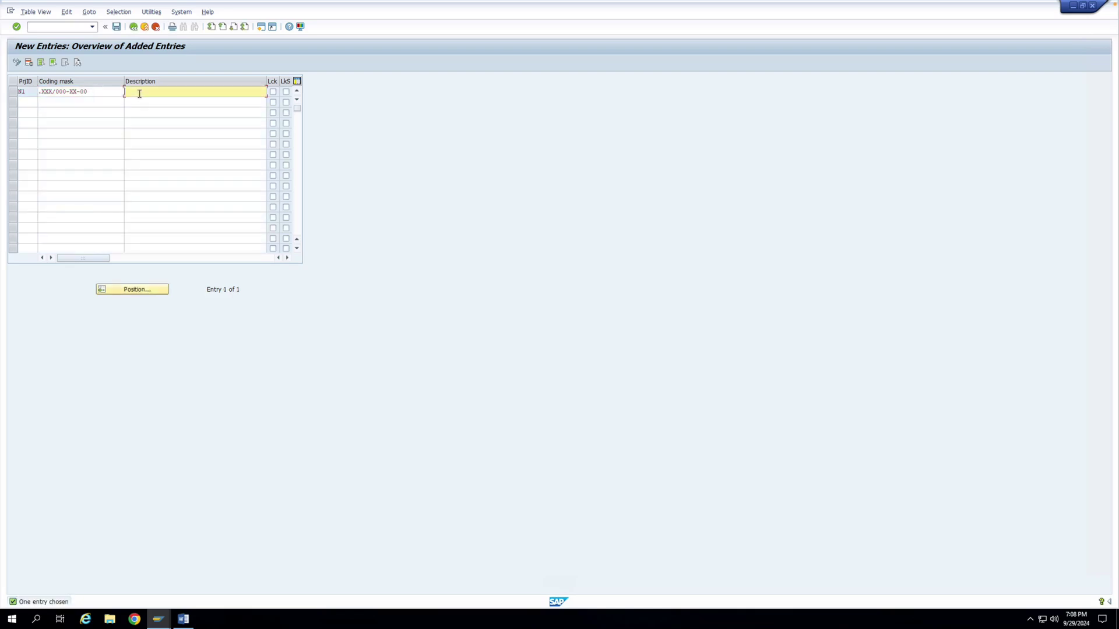
type("Test")
key("Return")
type("Maks")
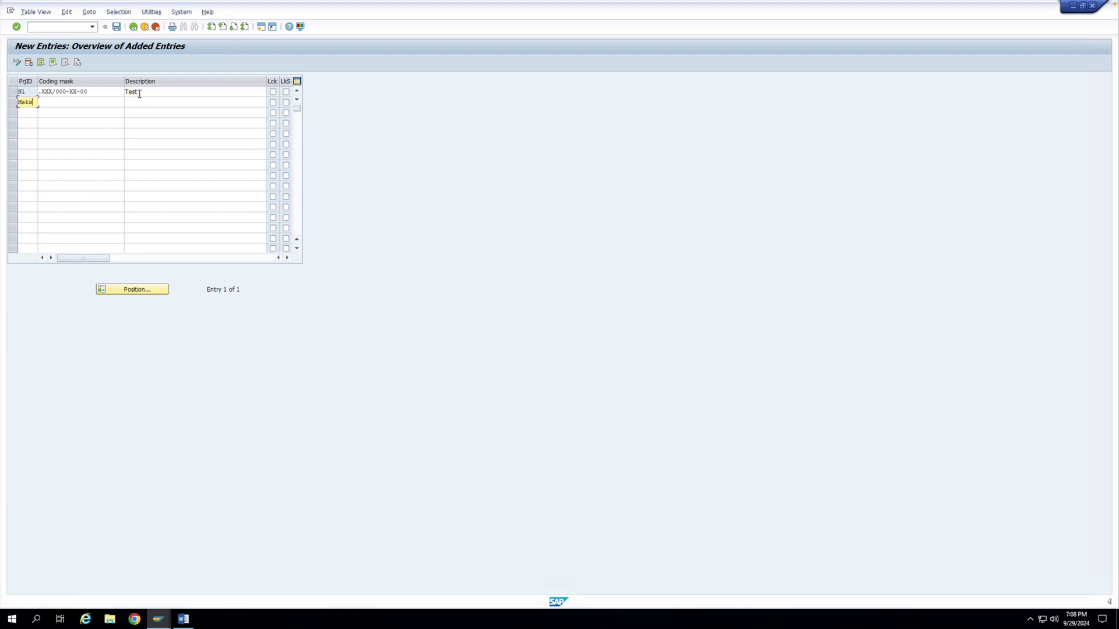
key("BackSpace")
key("BackSpace")
key("BackSpace")
left_click(155, 93)
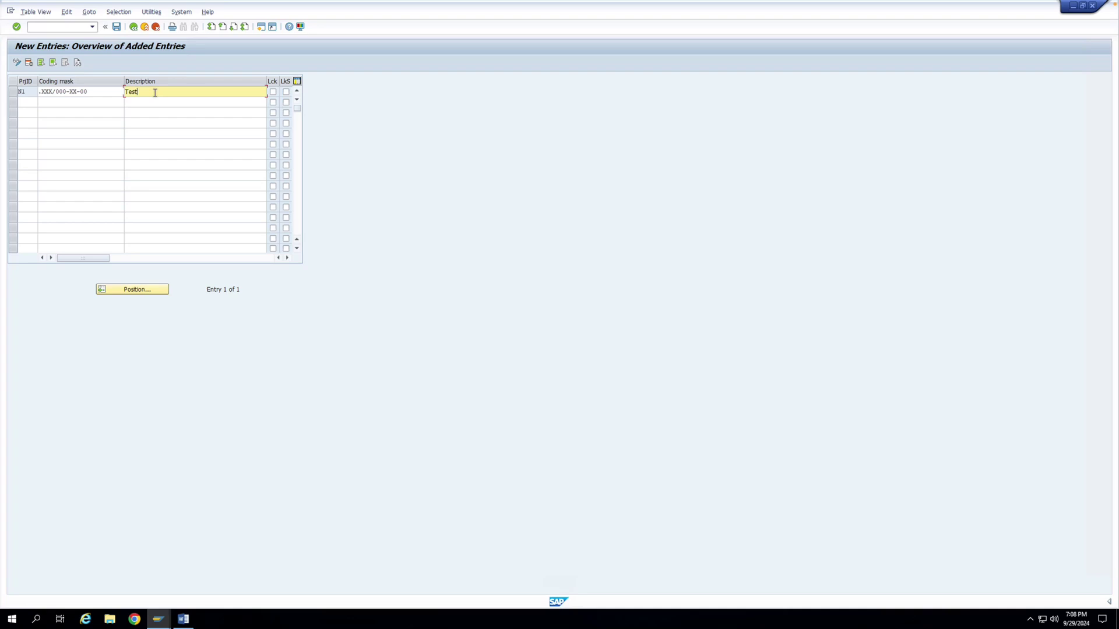
type("Mask")
key("Return")
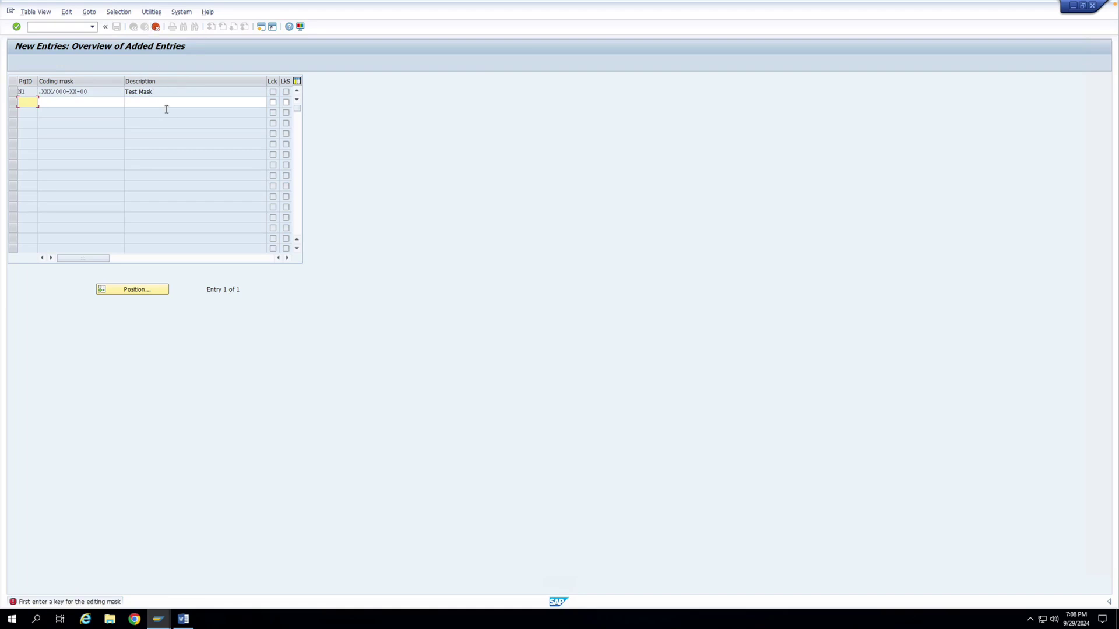
left_click(155, 26)
left_click(131, 184)
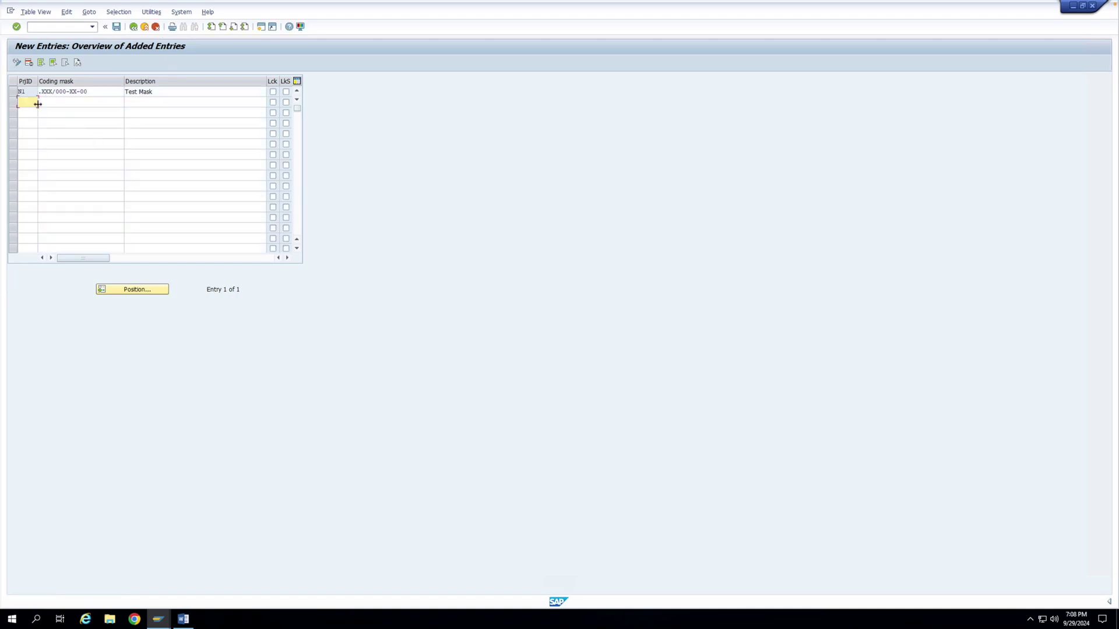
Step: Save the new coding mask, agreeing to the transport and recording it in the VN11 FI CONFIGURATION customizing request
left_click(117, 27)
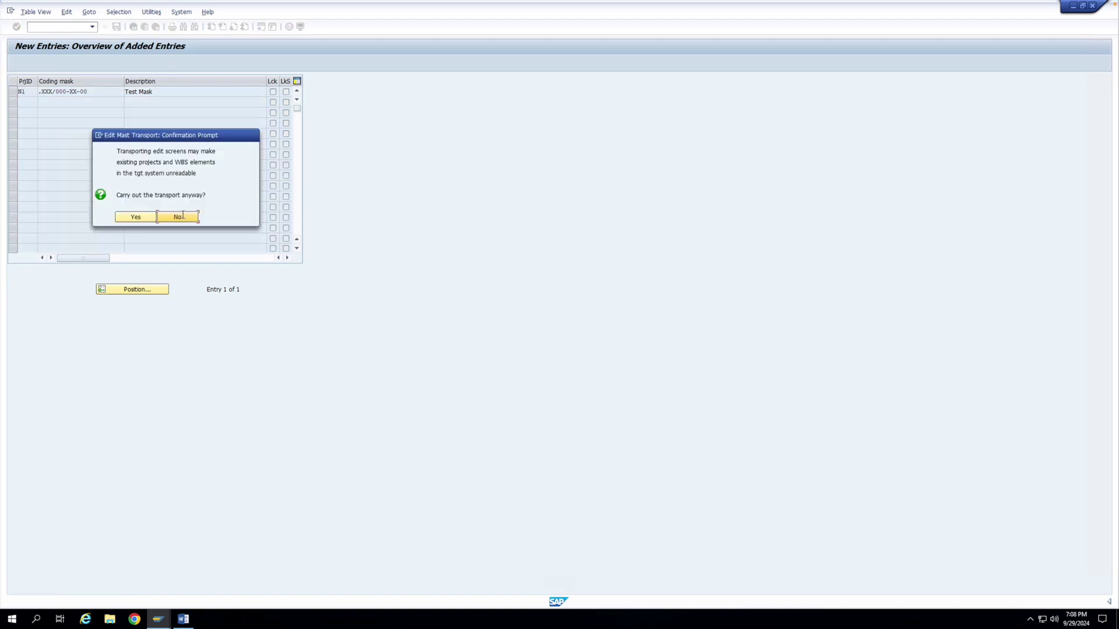
left_click(139, 218)
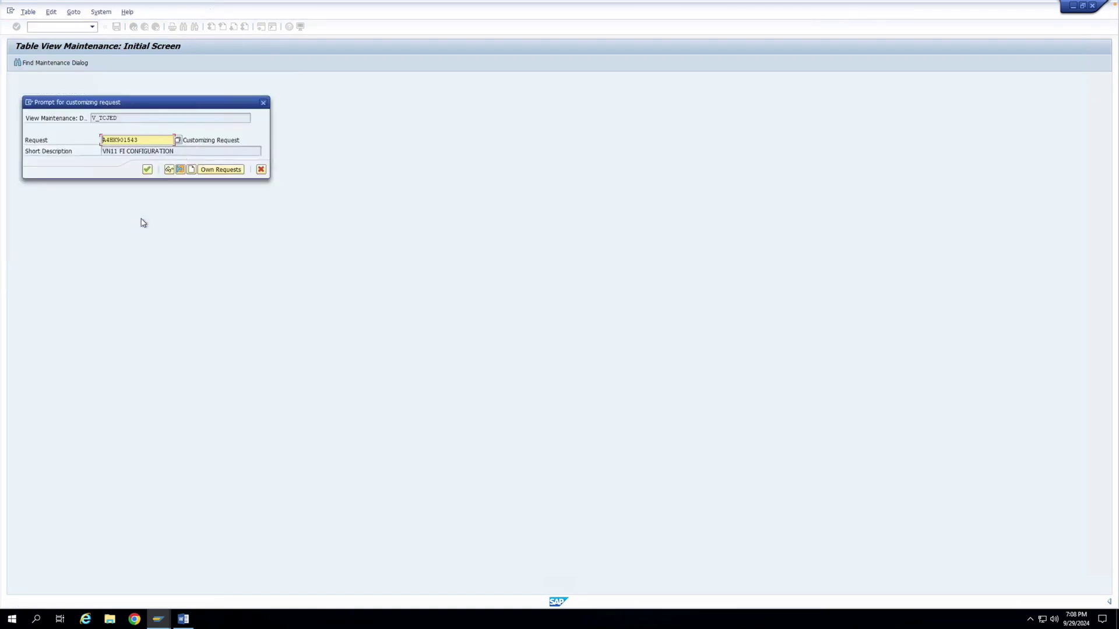
left_click(146, 169)
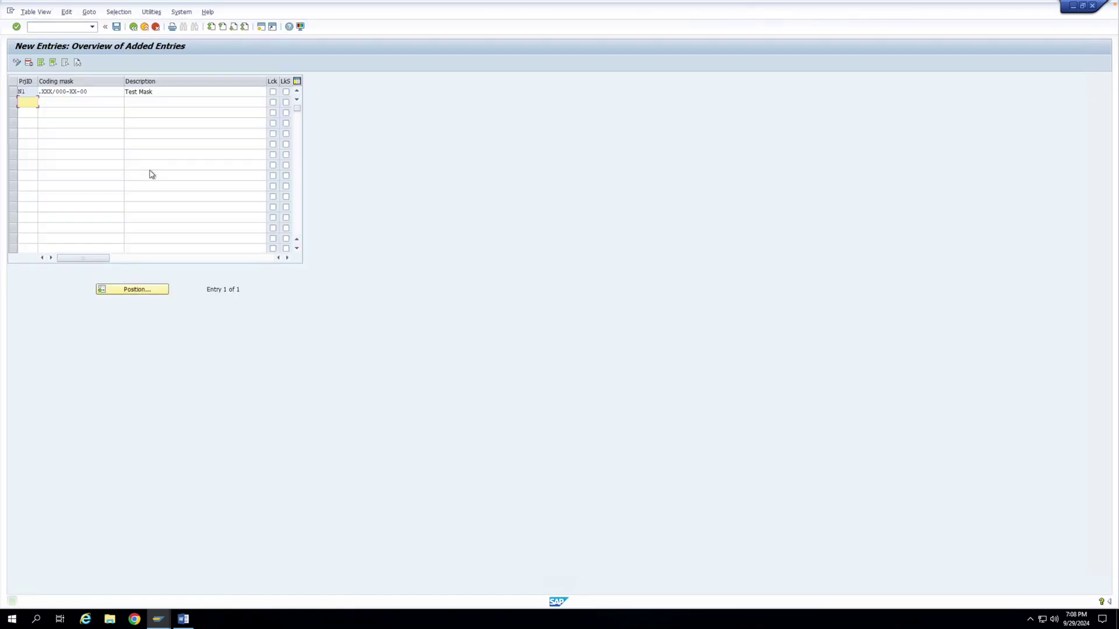
Step: Switch to Project Builder and try to change the open project's definition key to N1TY
left_click(163, 625)
left_click(136, 577)
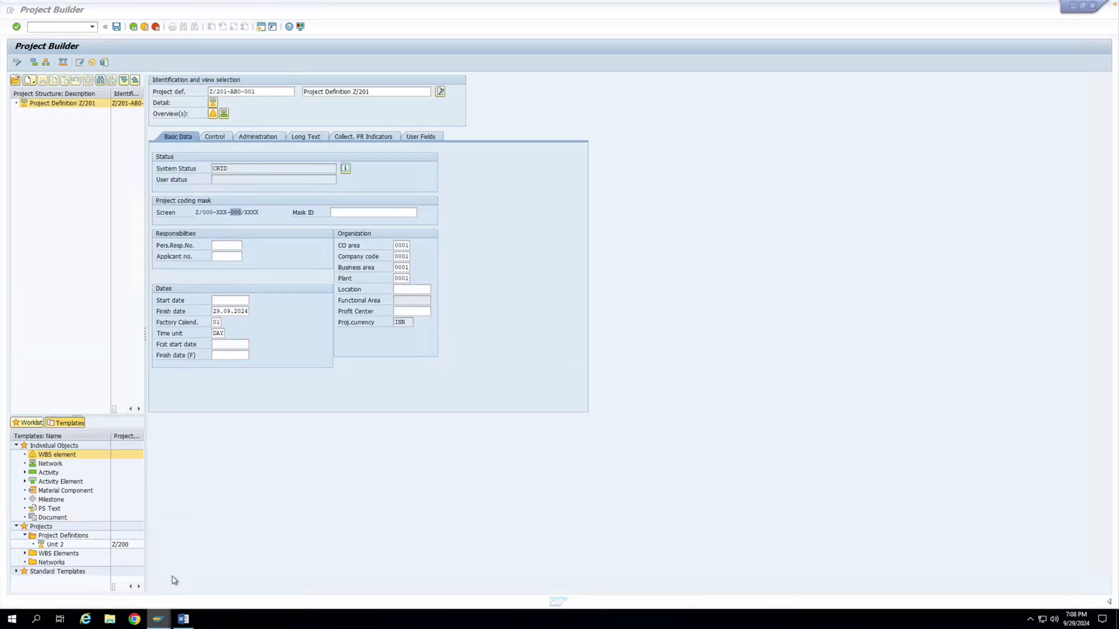
double_click(239, 91)
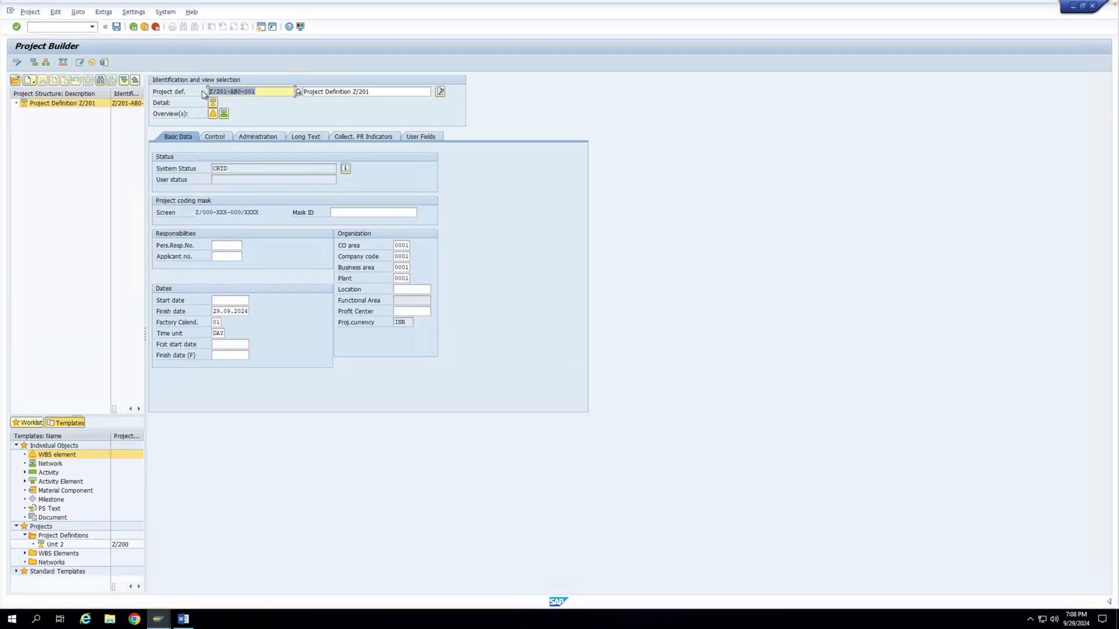
type("N1")
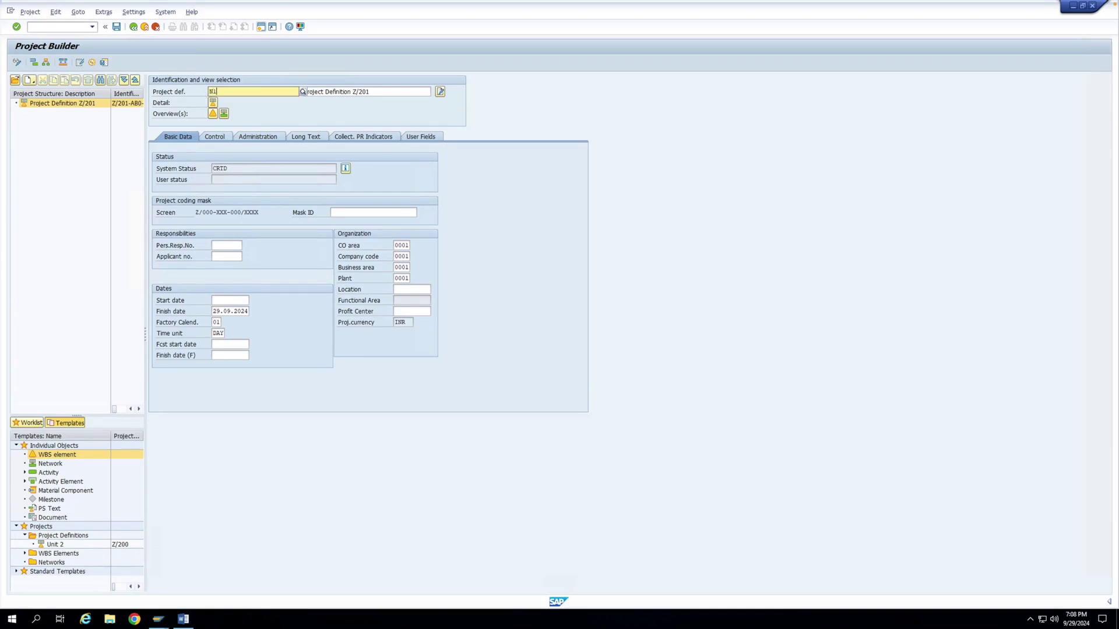
type("TY")
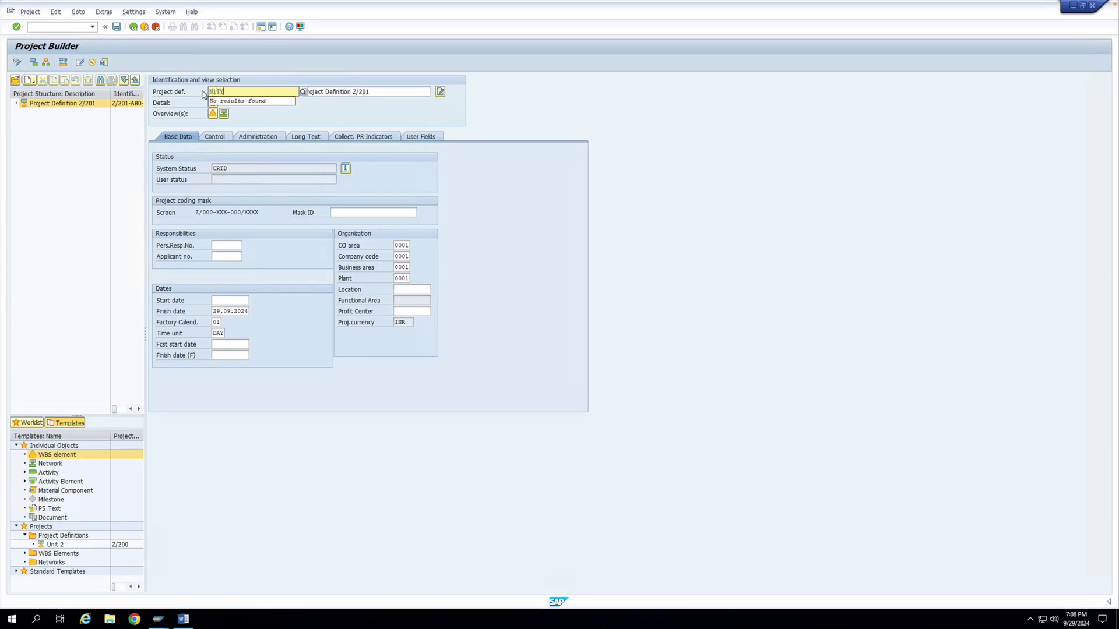
key("Return")
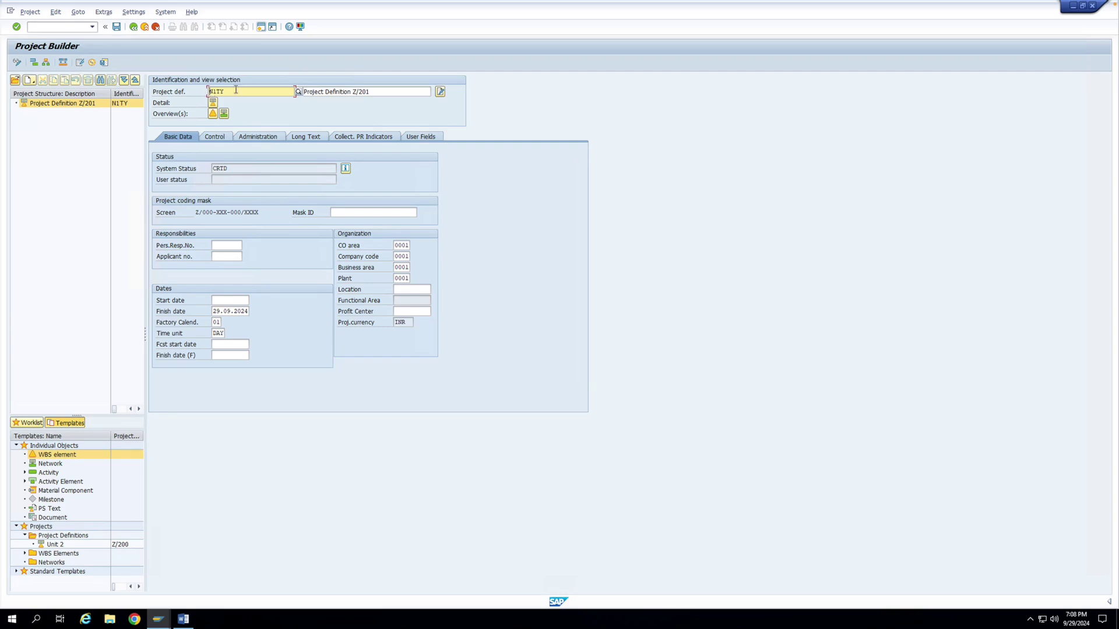
Step: Discard the open project's unsaved data and start a new project definition with the key N1TY
left_click(156, 27)
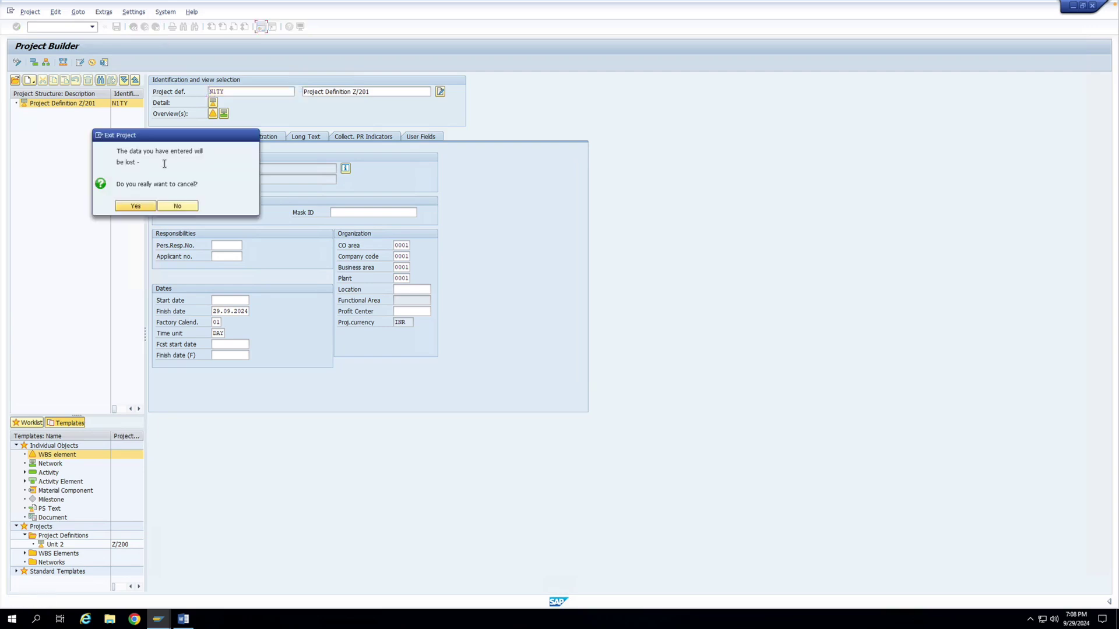
left_click(127, 208)
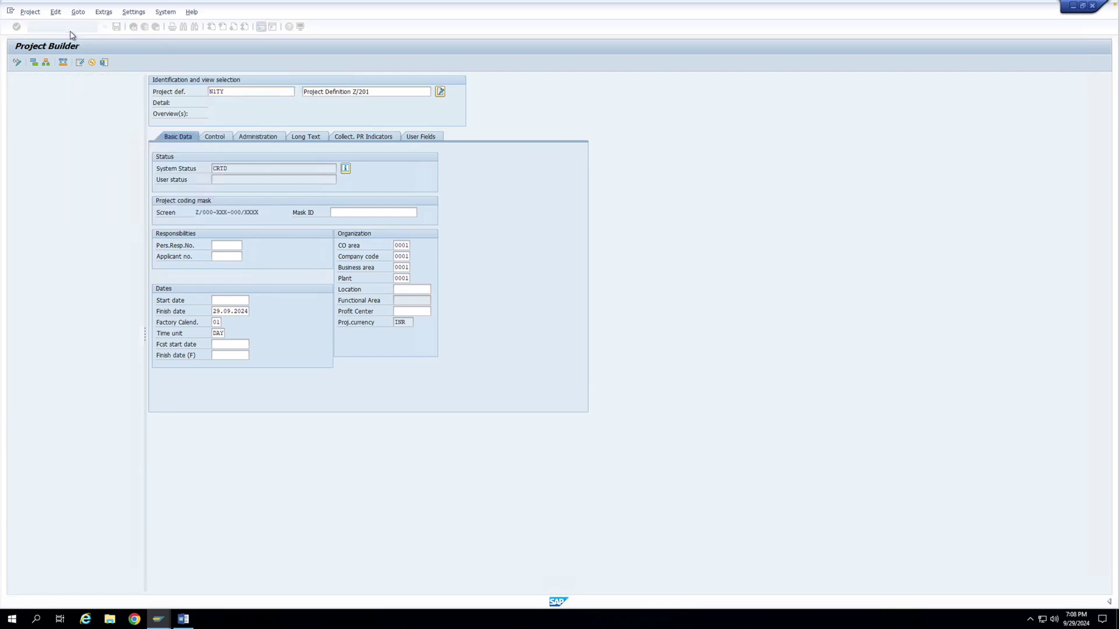
left_click(31, 82)
left_click(43, 94)
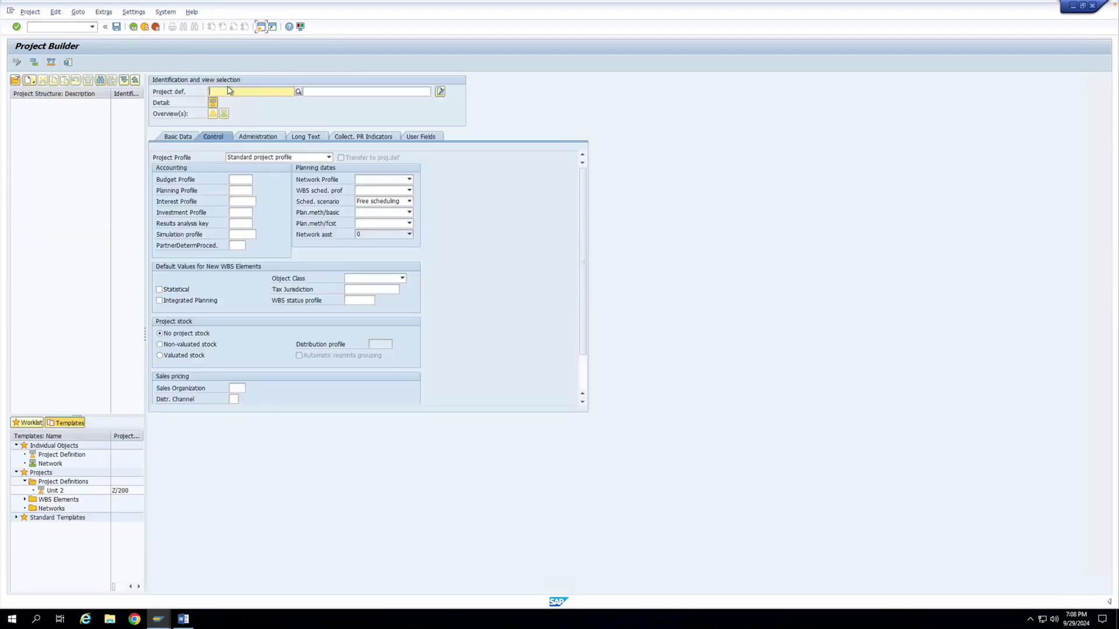
type("N1TY")
key("Return")
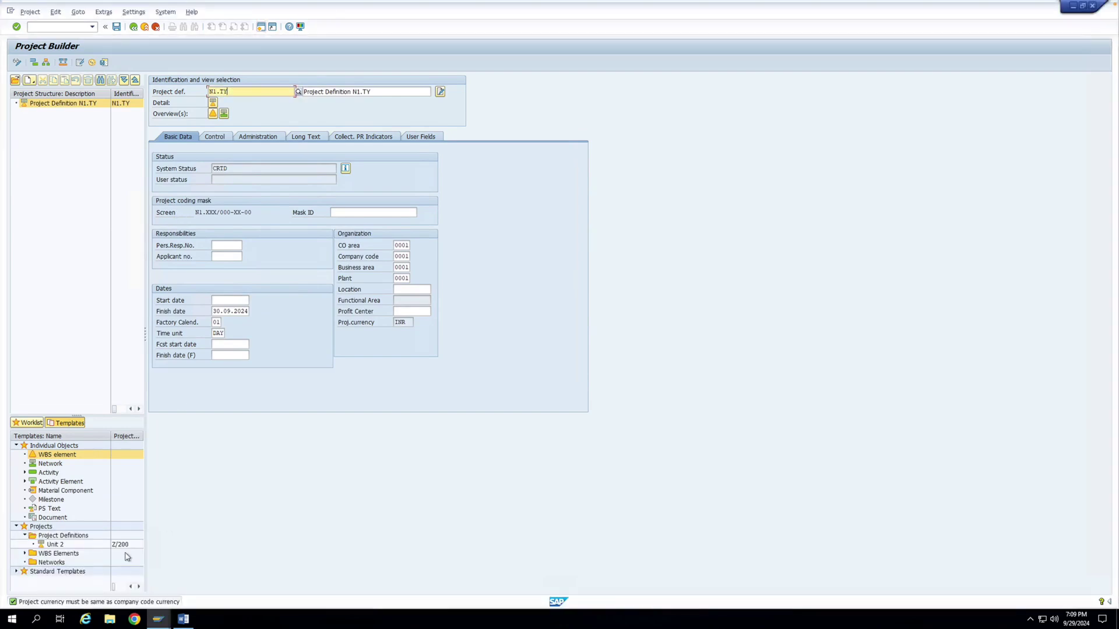
Step: Check the N1 coding mask entry in Customizing against the new project's key and return to Project Builder
mouse_move(157, 618)
left_click(212, 589)
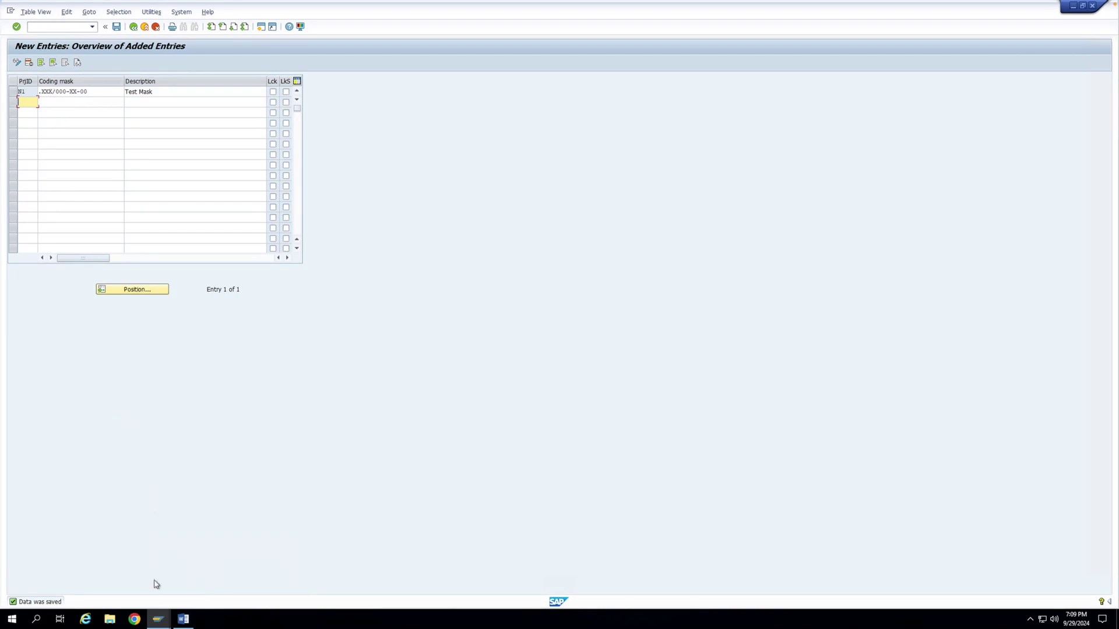
left_click(164, 613)
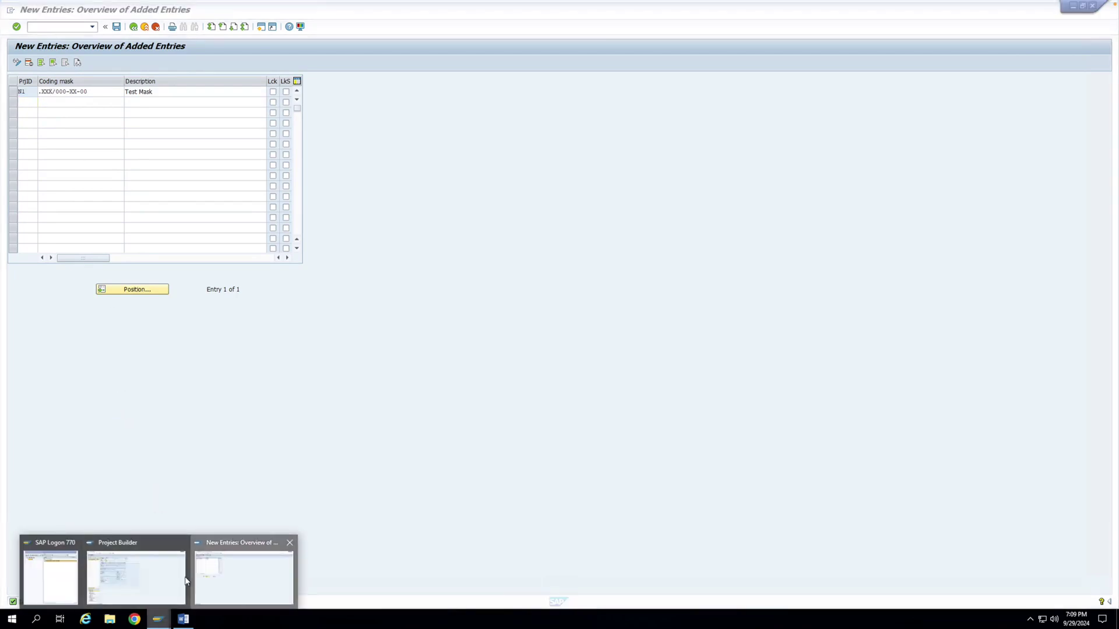
left_click(136, 574)
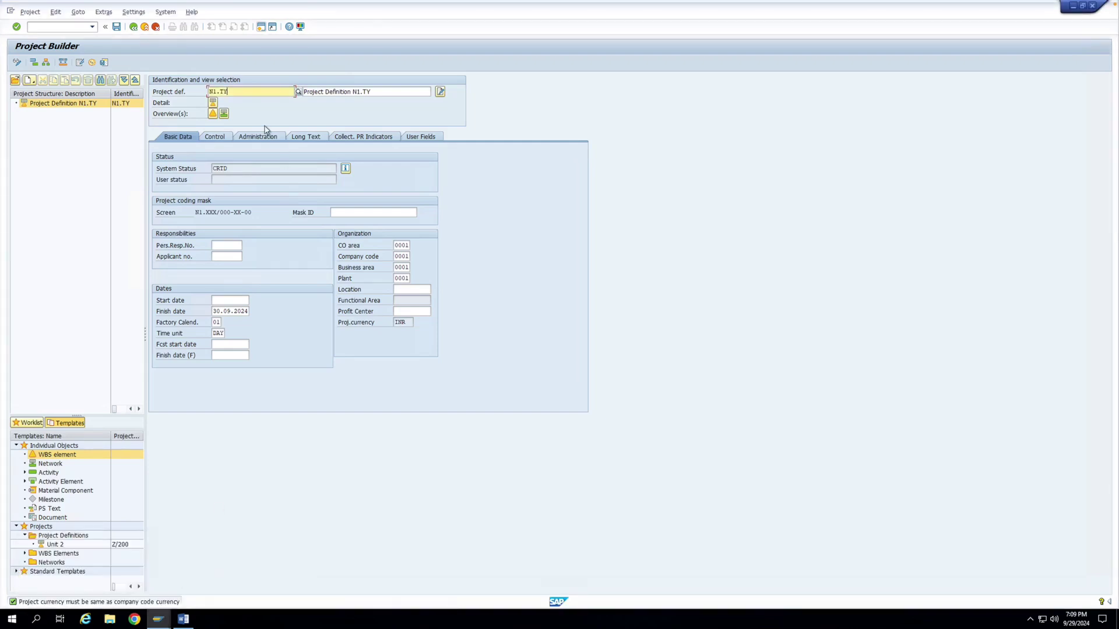
Step: Extend the new project definition's key to N1.TY0/012
type("0")
key("Return")
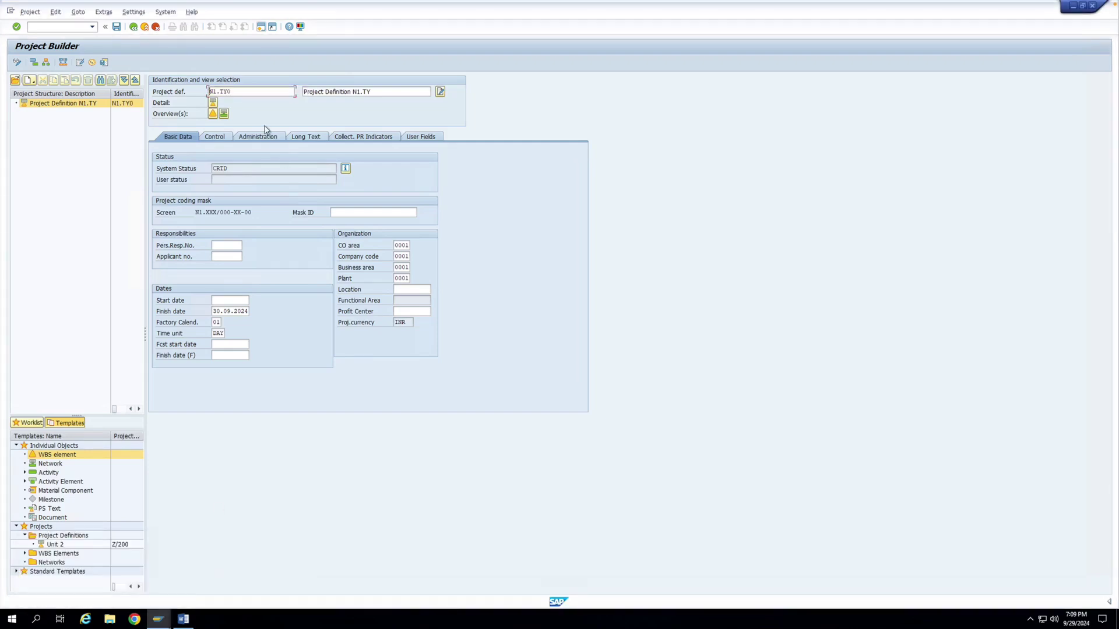
left_click(253, 94)
type("12")
key("Return")
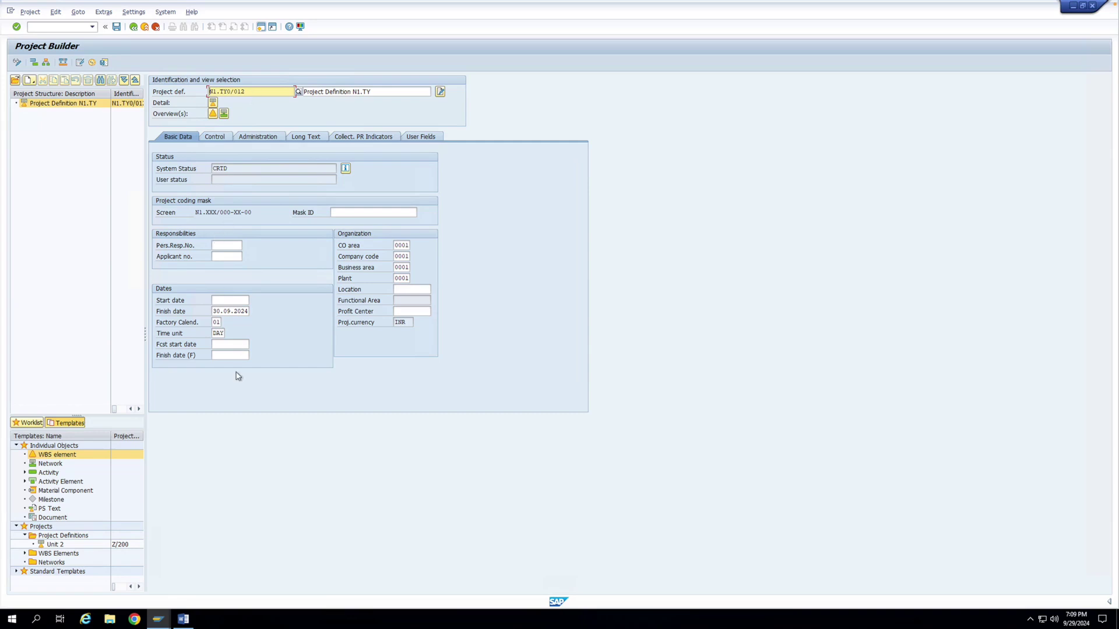
Step: Leave the coding mask entries in Customizing and examine the project key length settings under Define Special Characters for Projects
mouse_move(158, 619)
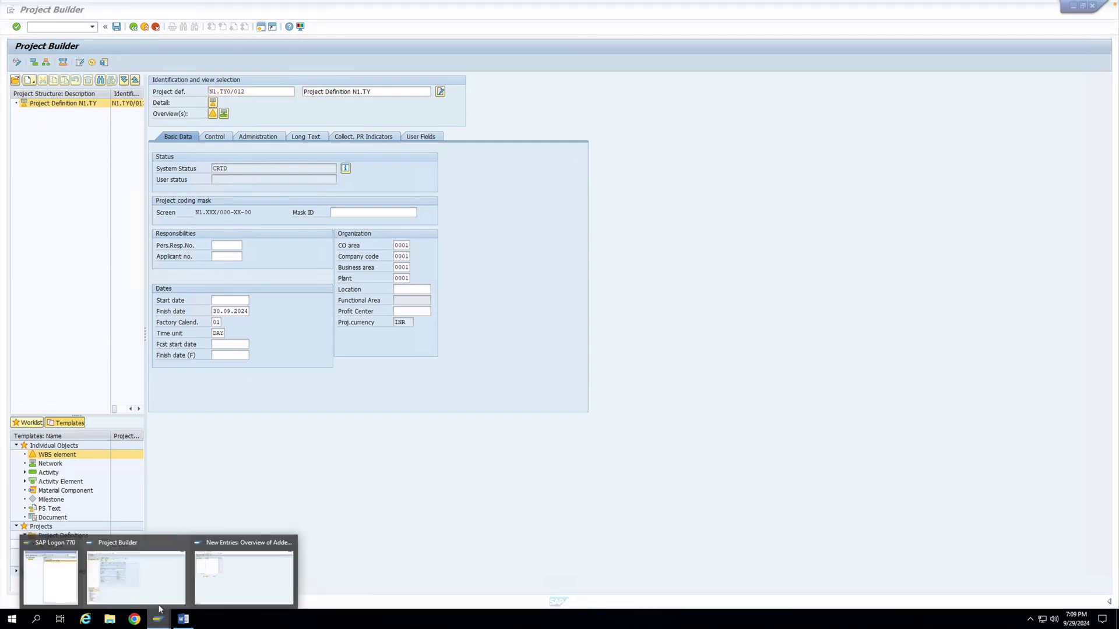
left_click(216, 586)
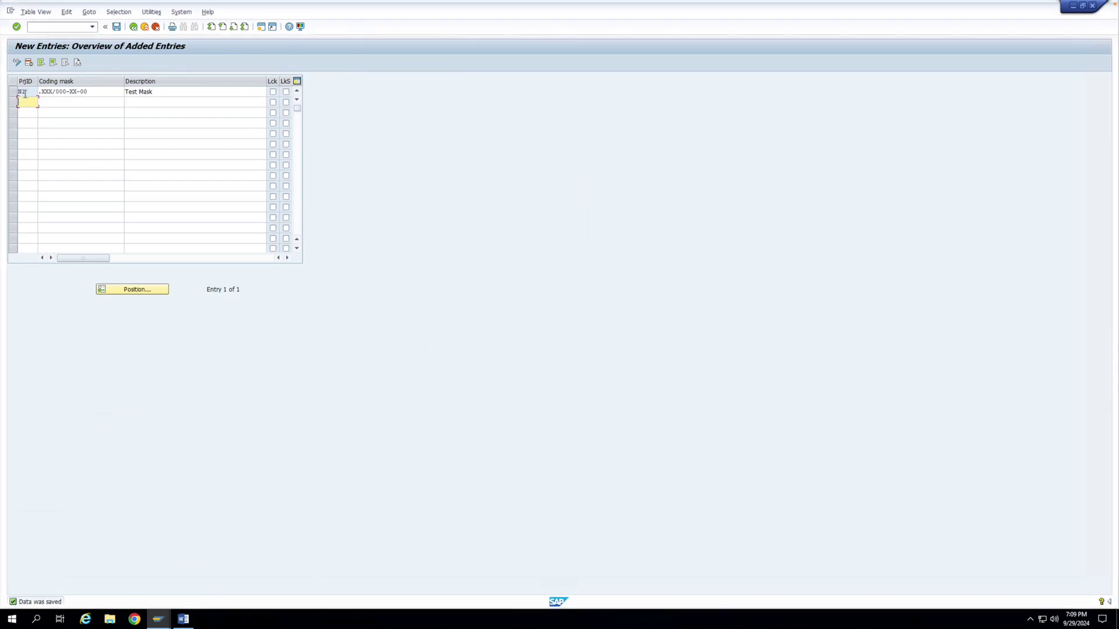
left_click(133, 28)
left_click(132, 28)
left_click(85, 458)
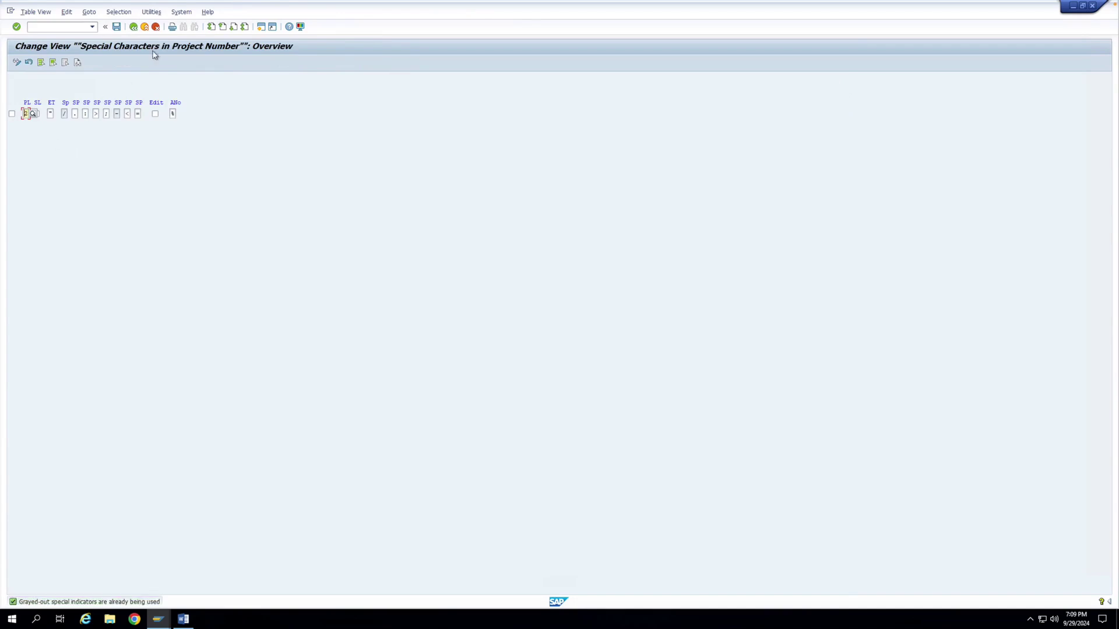
left_click(139, 28)
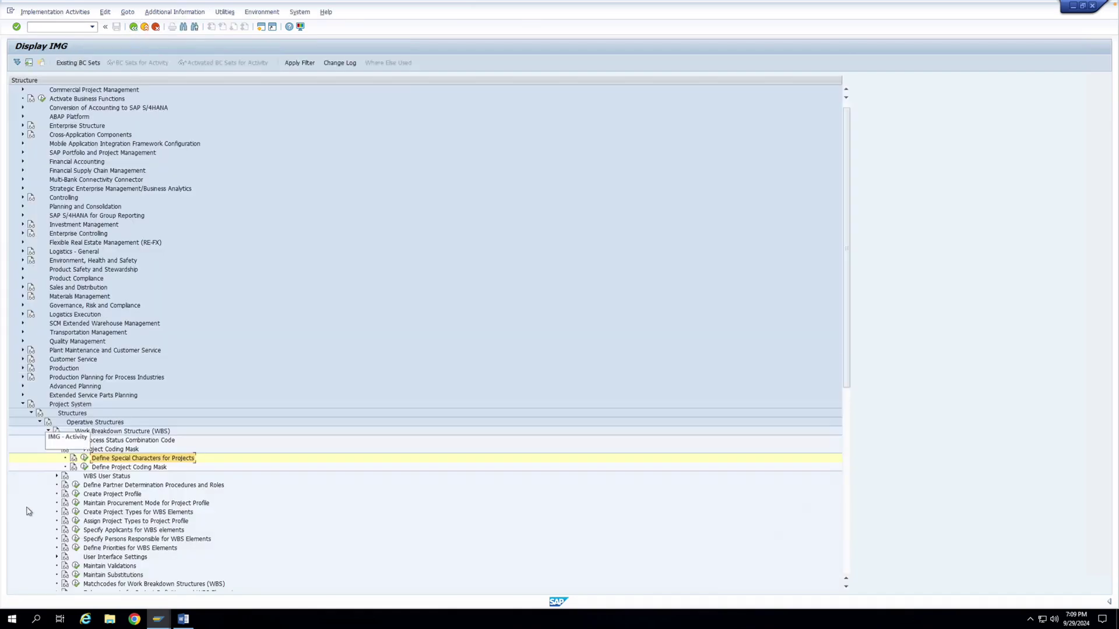
Step: Try to start a new entry under Define Project Coding Mask with the one-character project key A
left_click(85, 467)
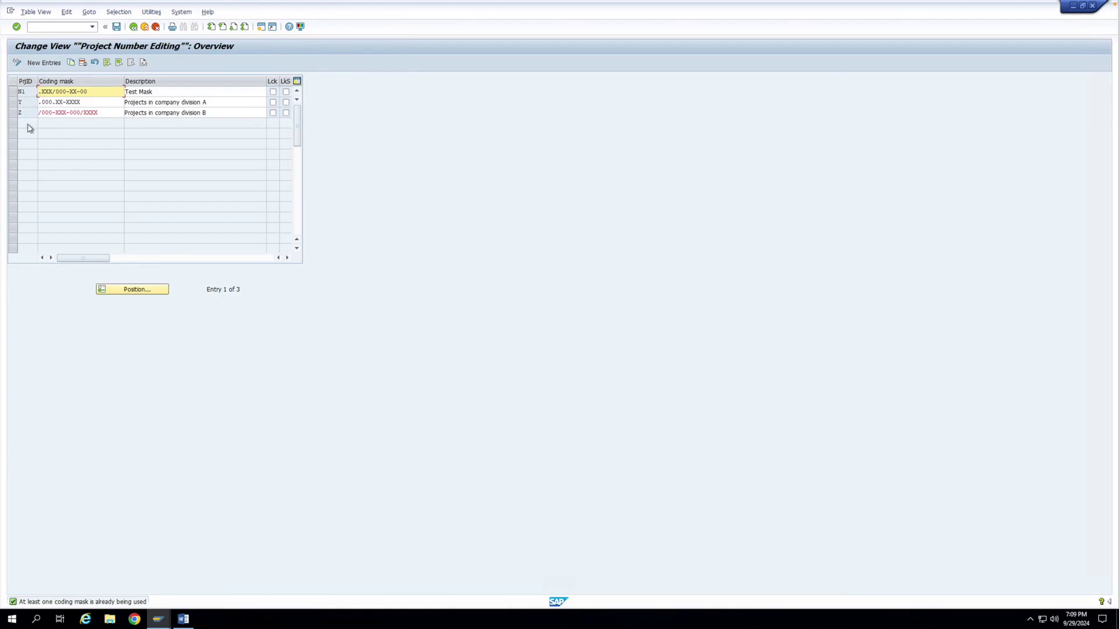
left_click(42, 62)
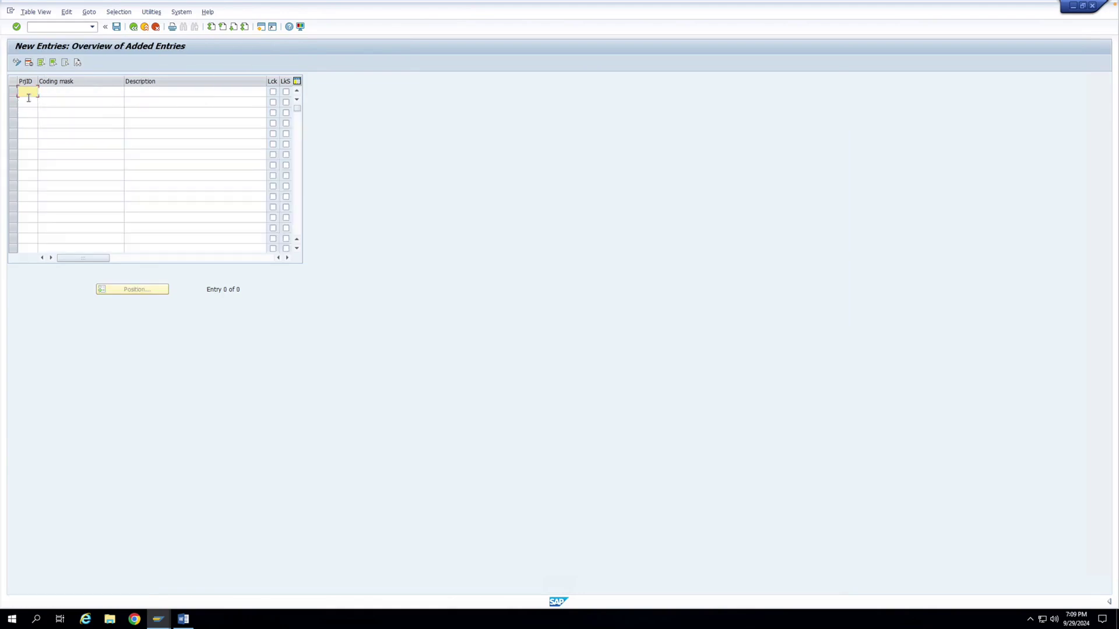
type("A")
key("Return")
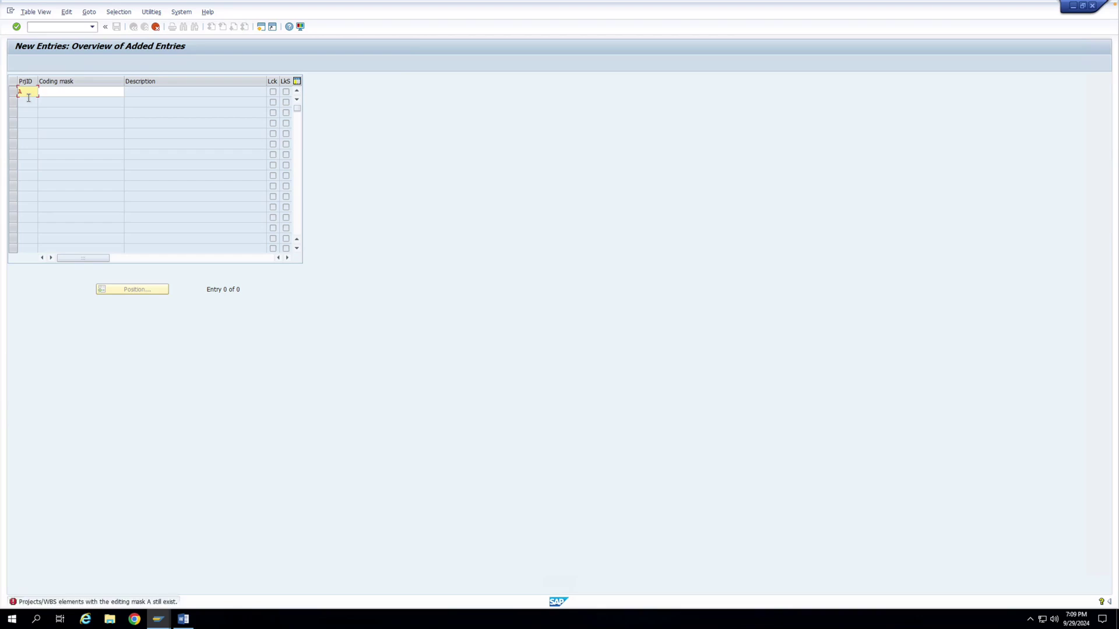
Step: Try the project key I with the coding mask .000/XXX.XX, and leave the new entry without saving it
left_click_drag(28, 98, 17, 96)
key("BackSpace")
key("Return")
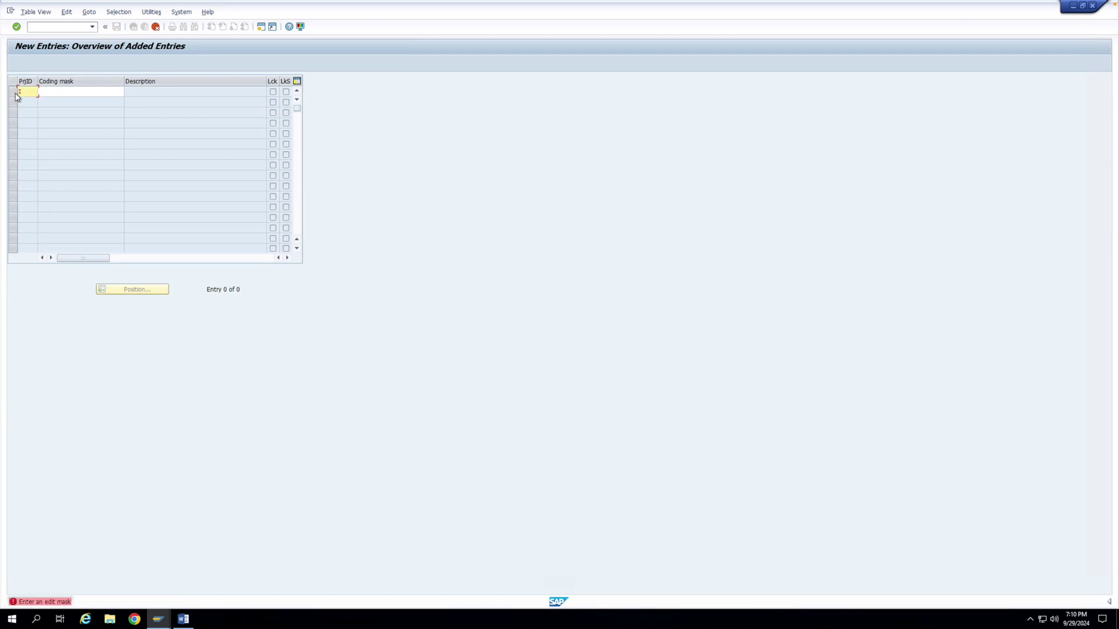
left_click(51, 93)
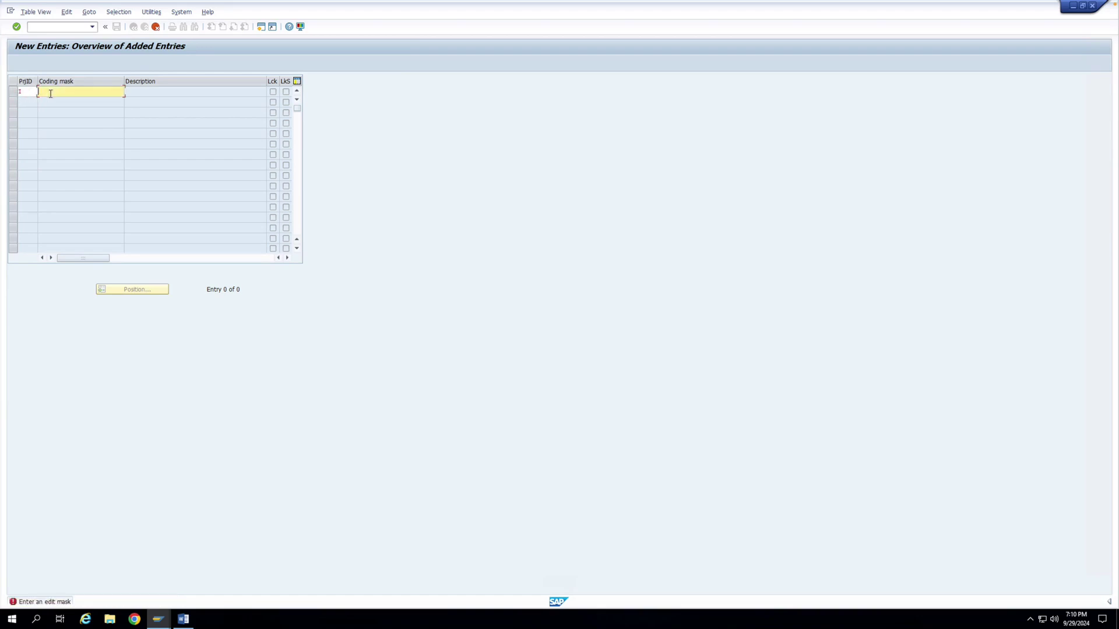
type(".000/XXX")
type(".XX")
key("Return")
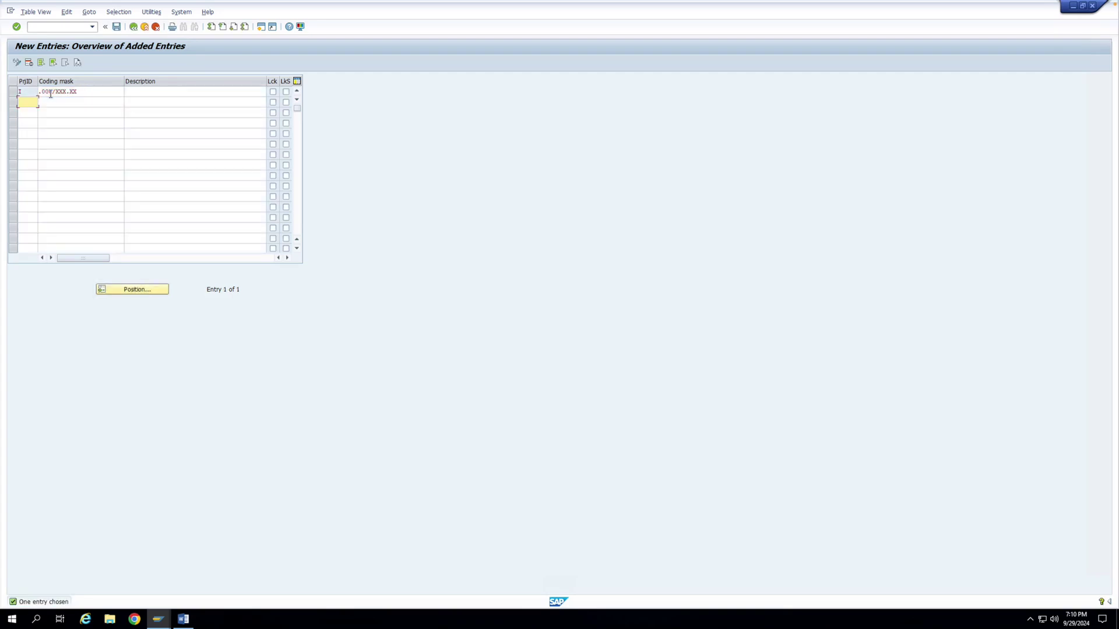
left_click(16, 93)
left_click(145, 27)
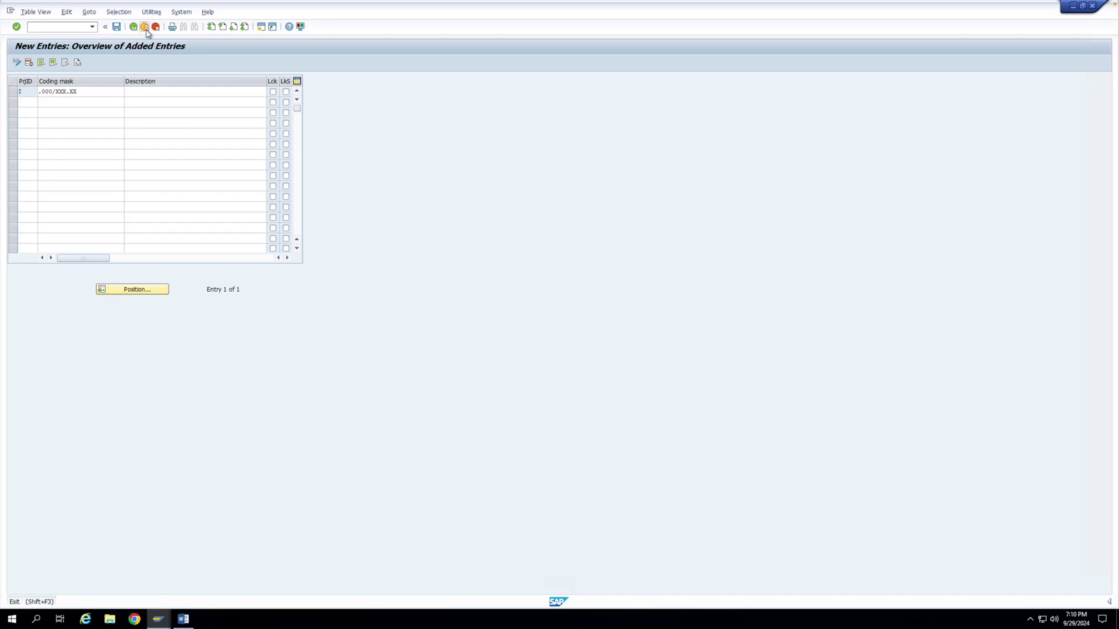
left_click(184, 187)
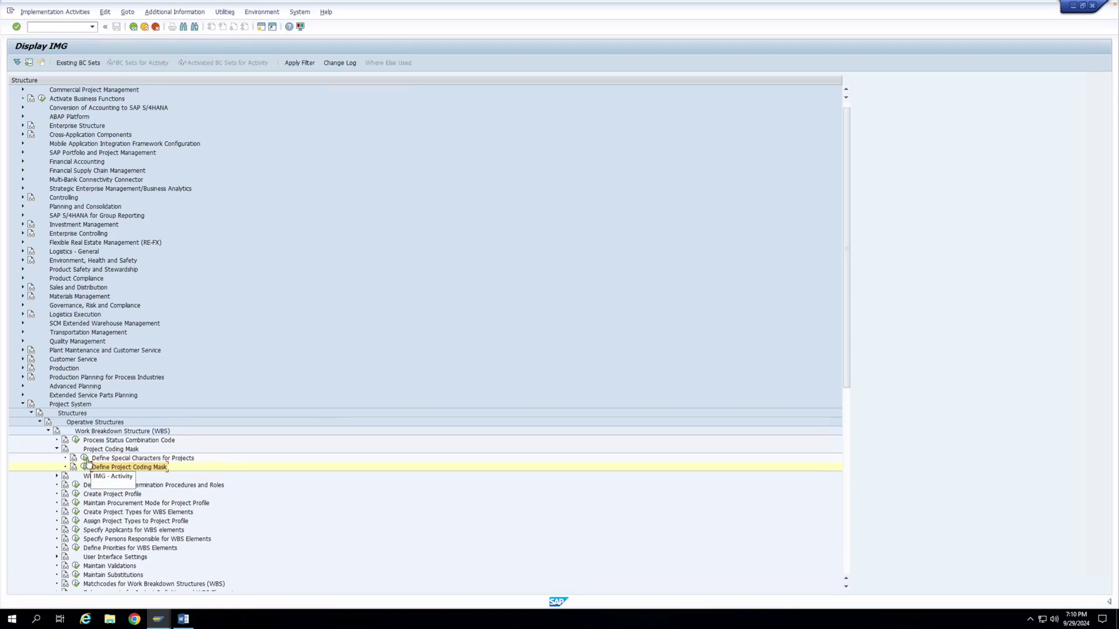
Step: Enable the SL indicator under Define Special Characters for Projects and save it in the VN11 FI CONFIGURATION customizing request
left_click(91, 460)
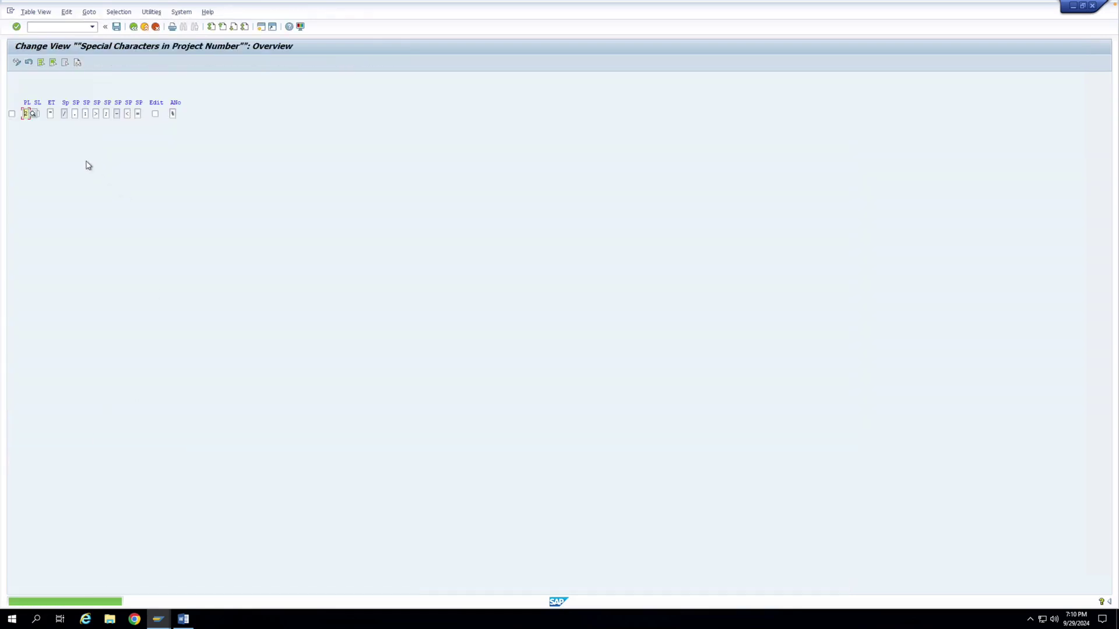
left_click(50, 114)
left_click(37, 115)
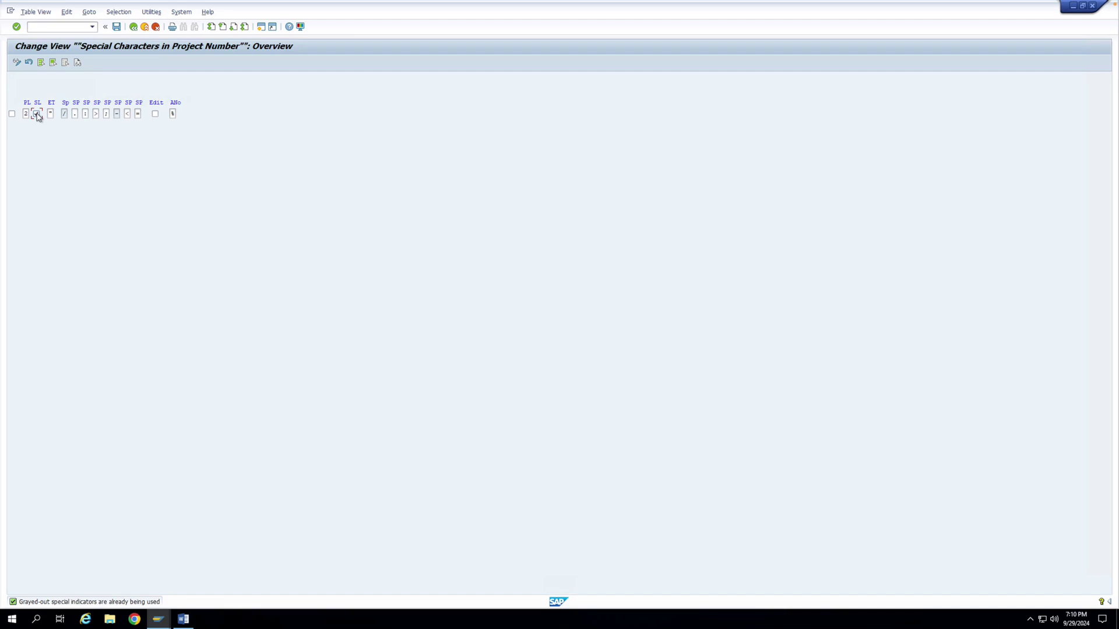
left_click(36, 114)
left_click(162, 621)
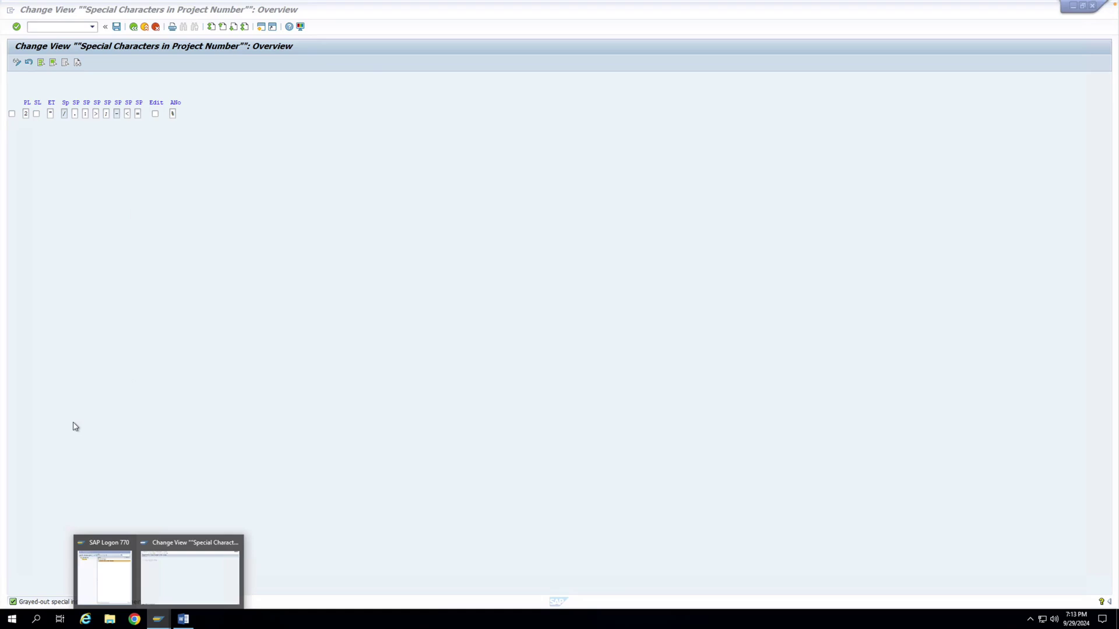
left_click(64, 145)
left_click(41, 115)
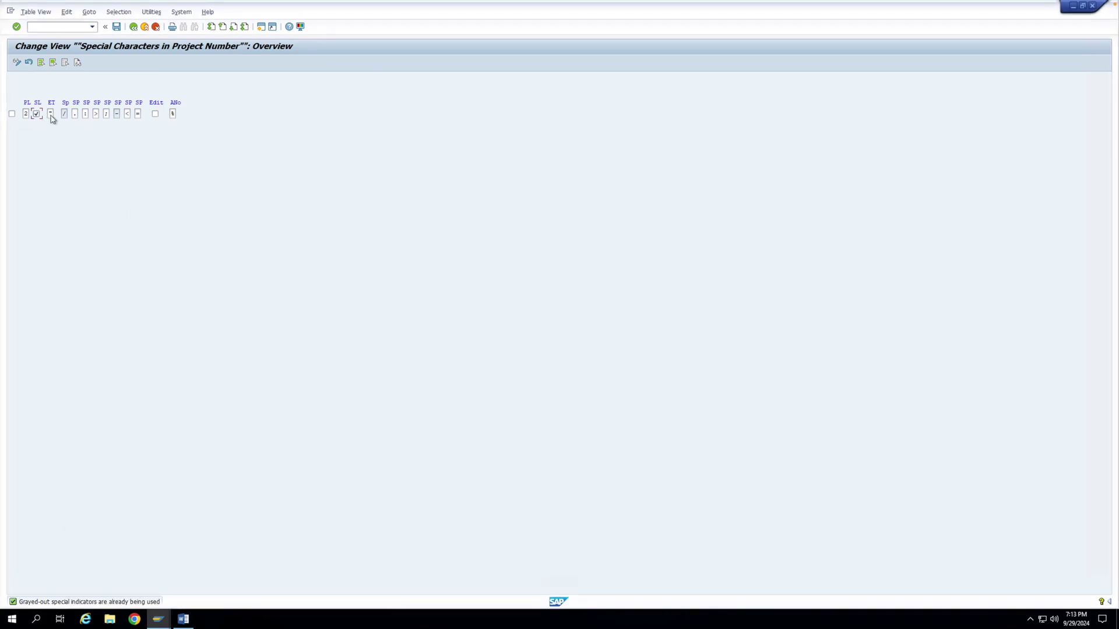
left_click(116, 29)
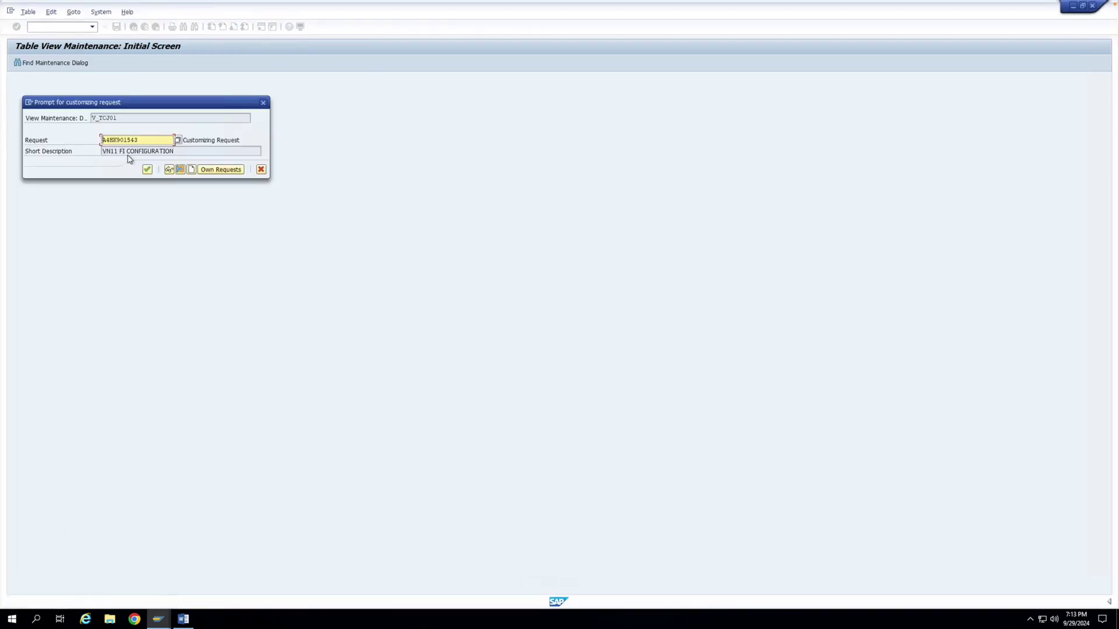
left_click(146, 170)
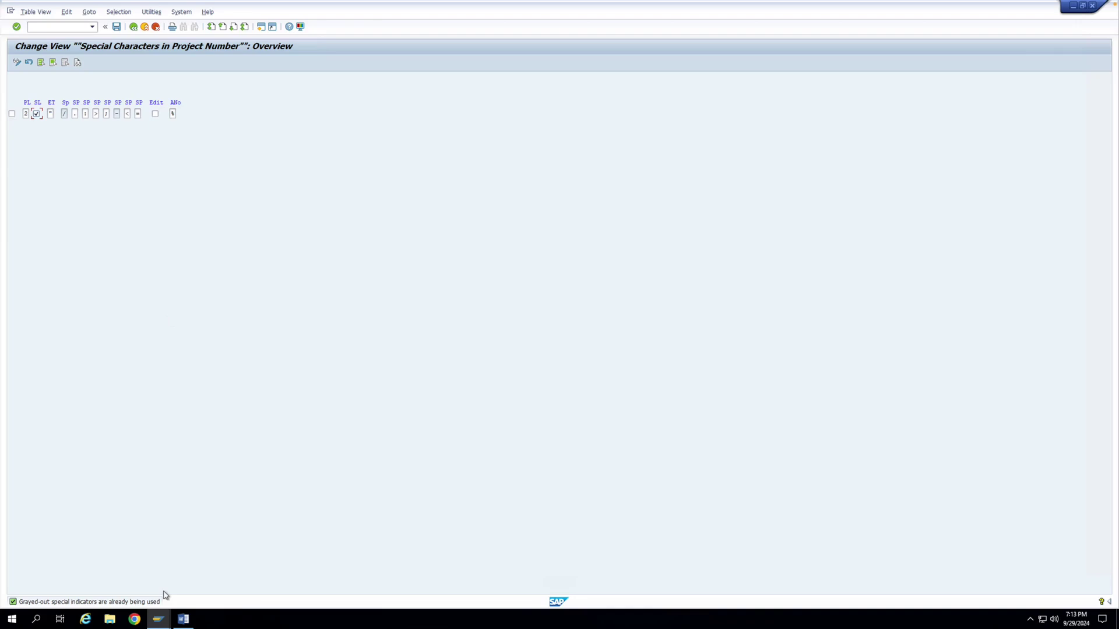
Step: Try a new entry under Define Project Coding Mask with the one-character project key I and read the resulting message's detailed explanation
left_click(158, 619)
left_click(223, 160)
left_click(135, 28)
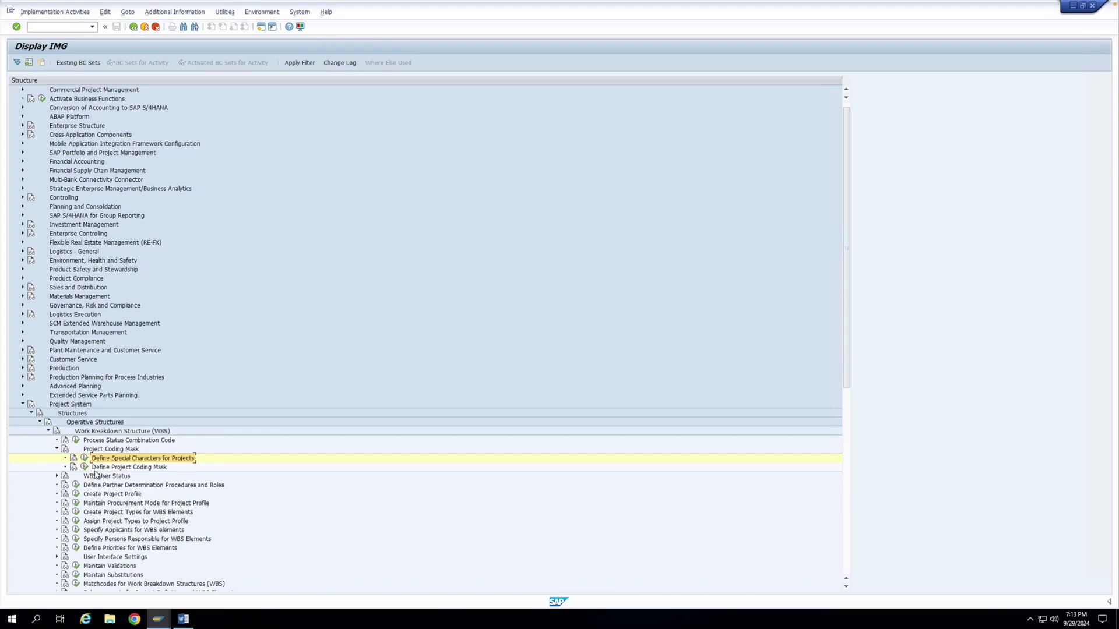
left_click(85, 467)
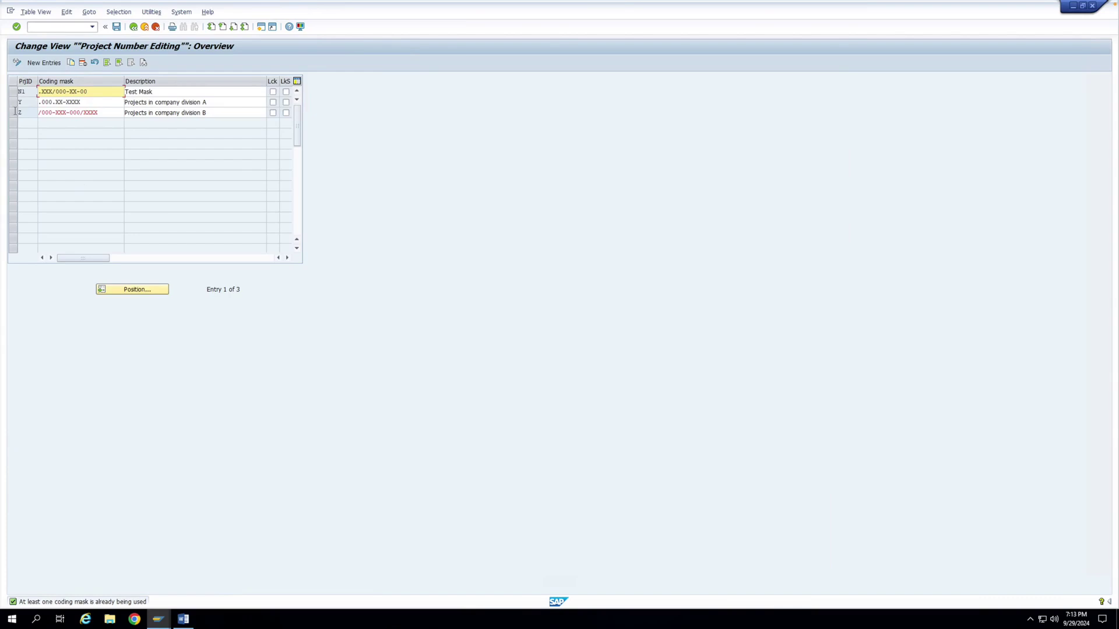
left_click(44, 62)
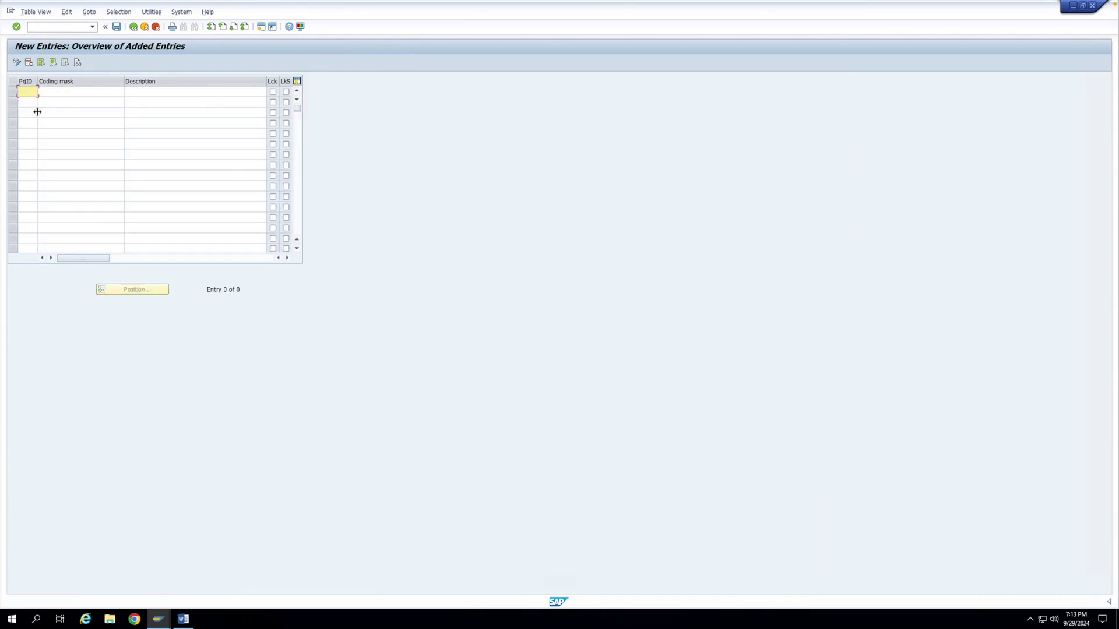
type("I")
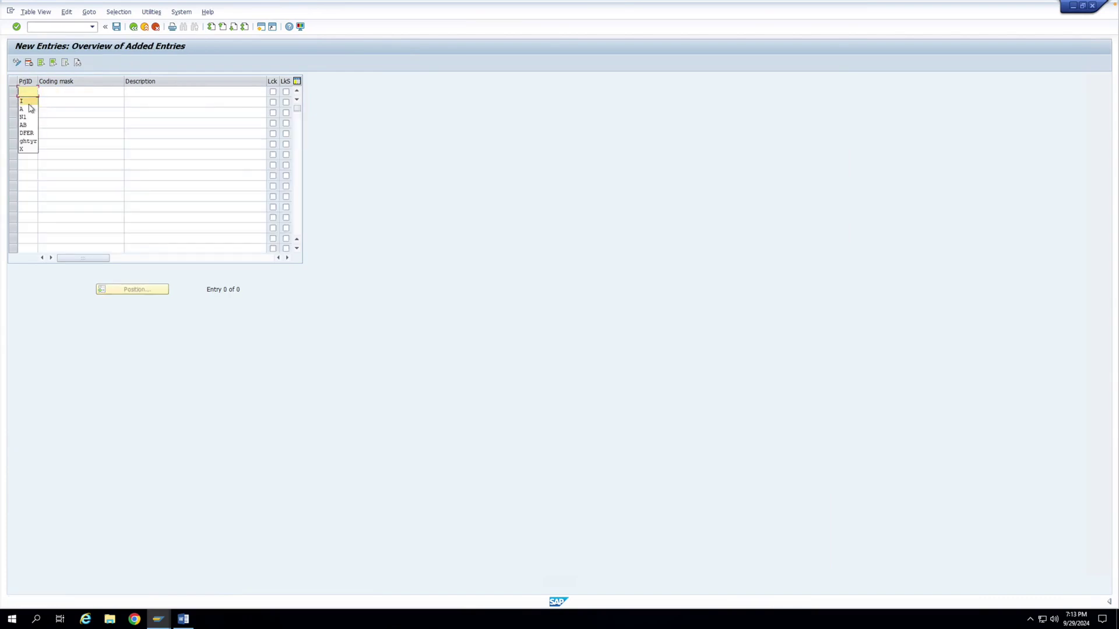
key("Return")
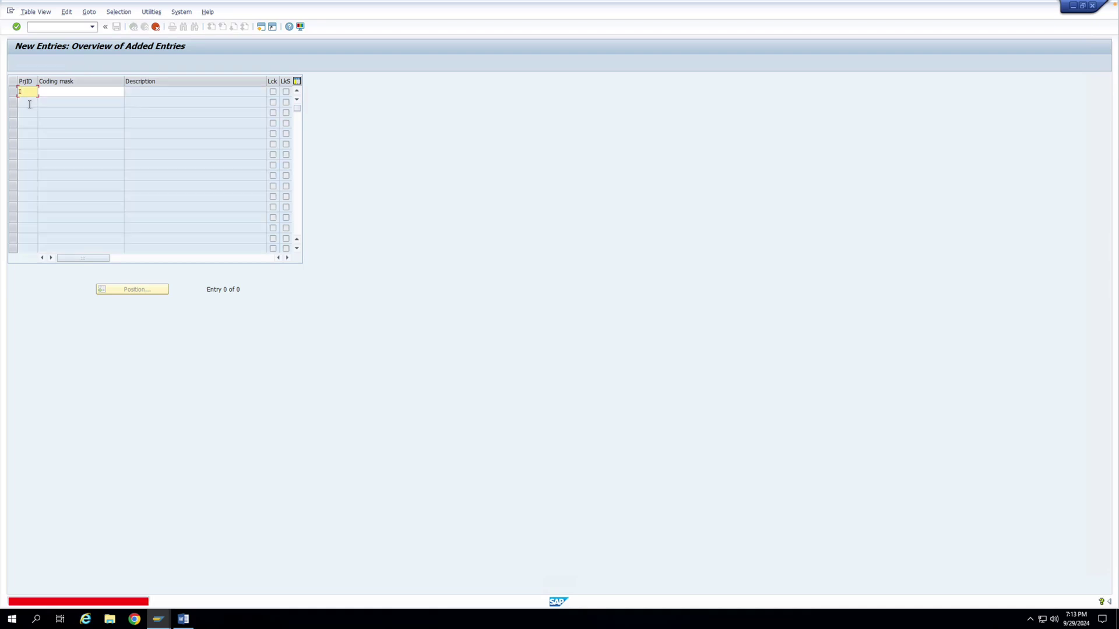
left_click(155, 603)
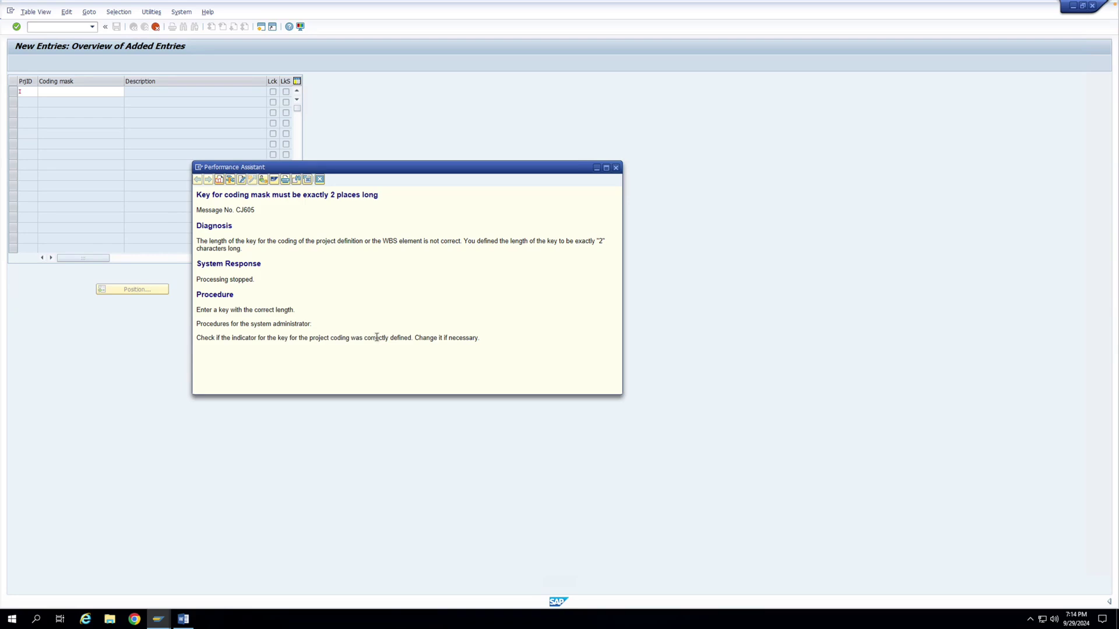
left_click(320, 179)
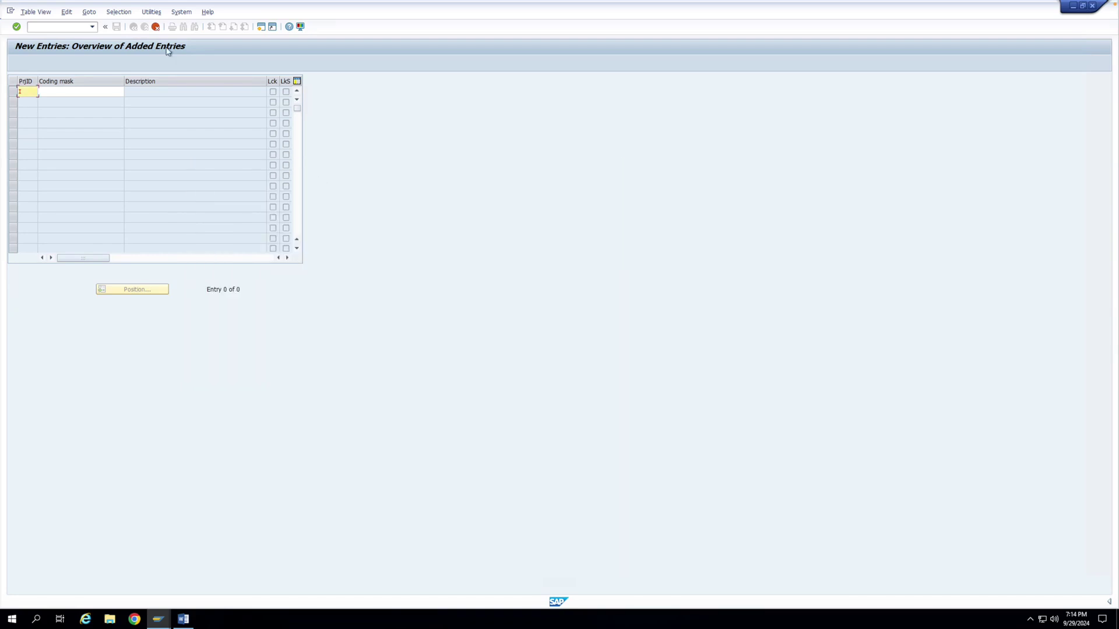
Step: Discard the new coding mask entry and reopen the settings under Define Special Characters for Projects
left_click(157, 28)
left_click(137, 184)
left_click(144, 27)
left_click(133, 27)
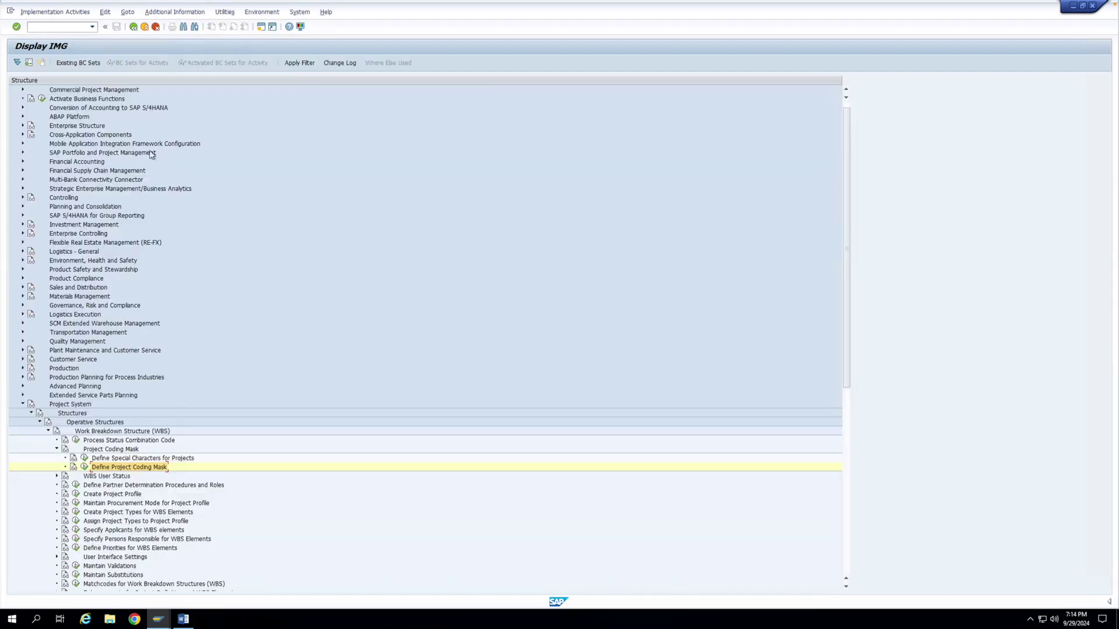
left_click(85, 459)
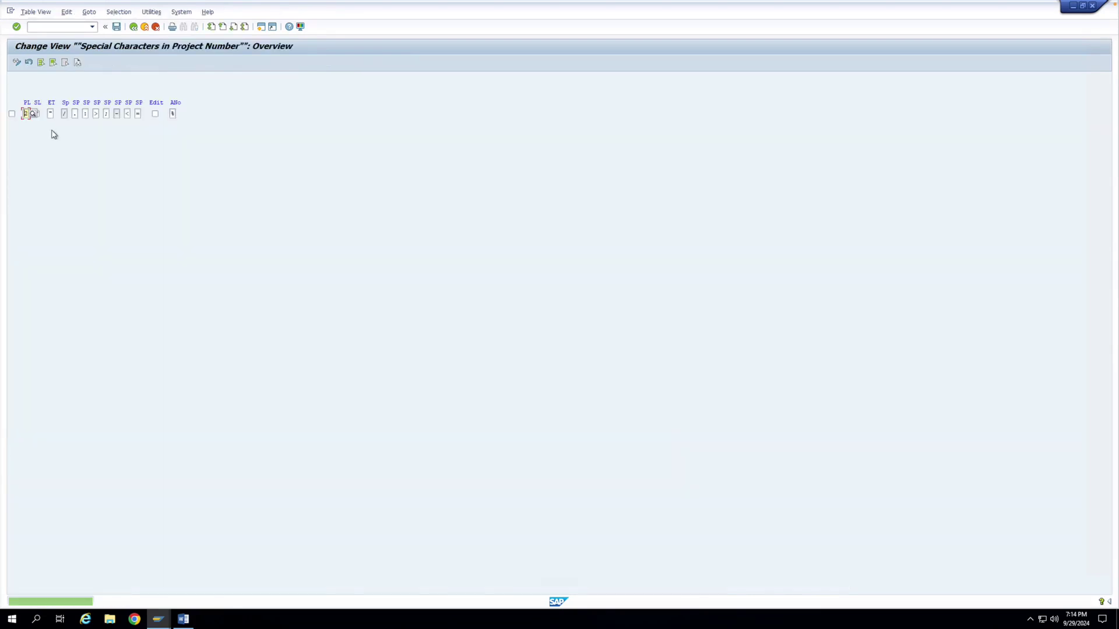